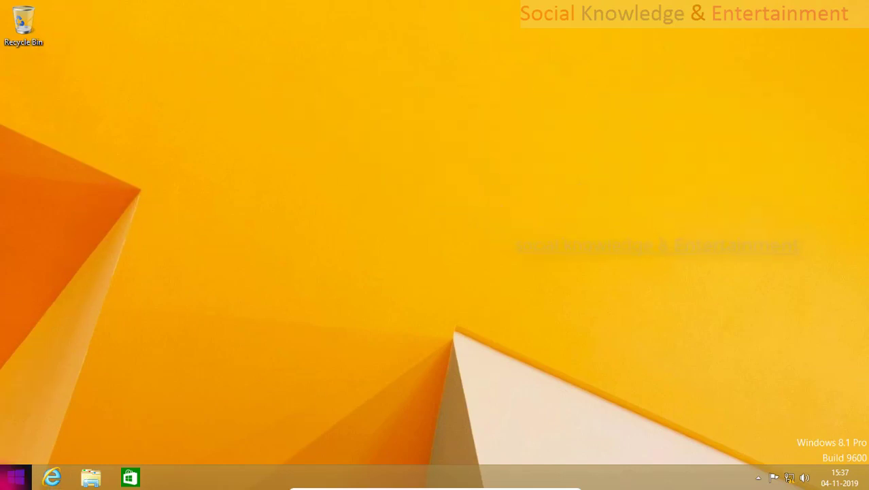
Open Computer Management through the management option of This PC on the Start screen and maximize its window
click(6, 485)
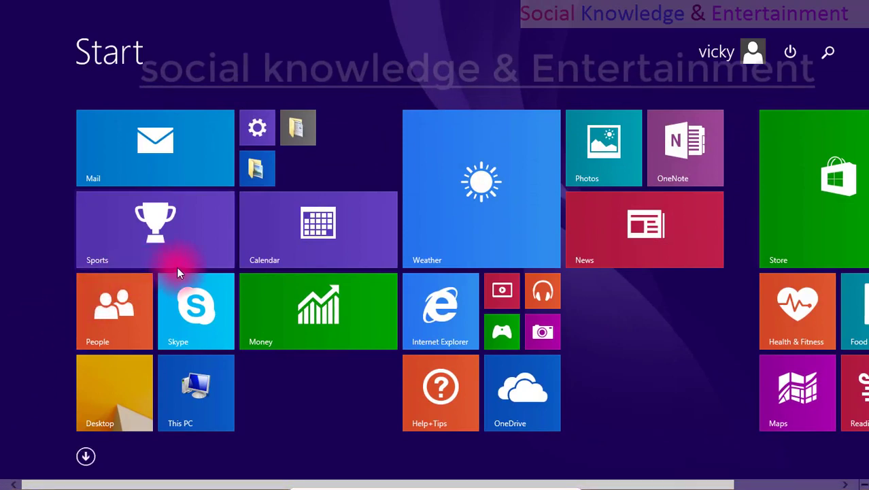
right_click(185, 384)
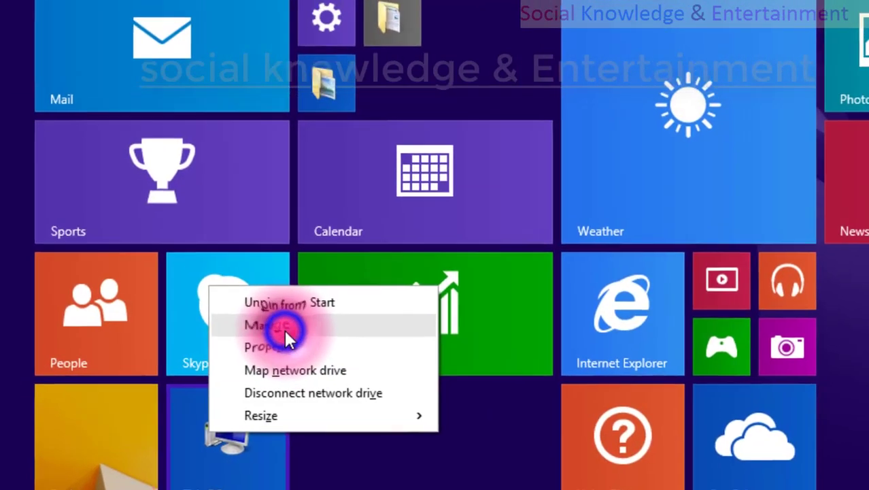
click(273, 307)
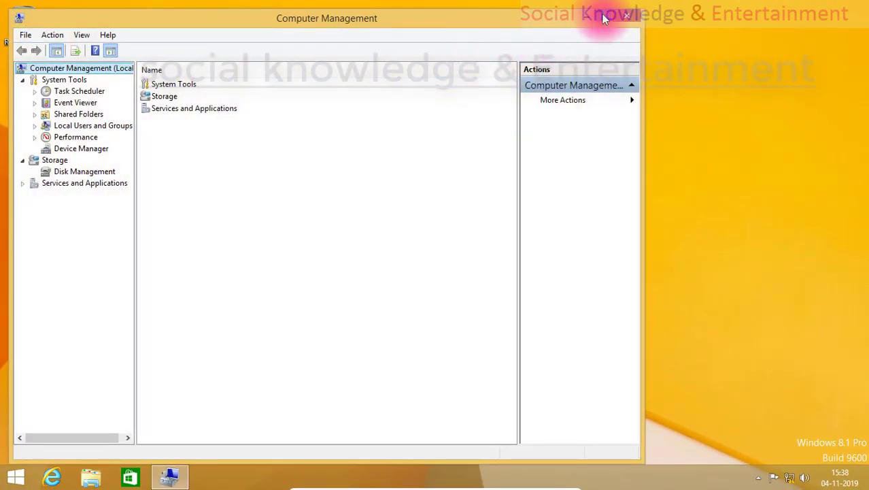
click(604, 17)
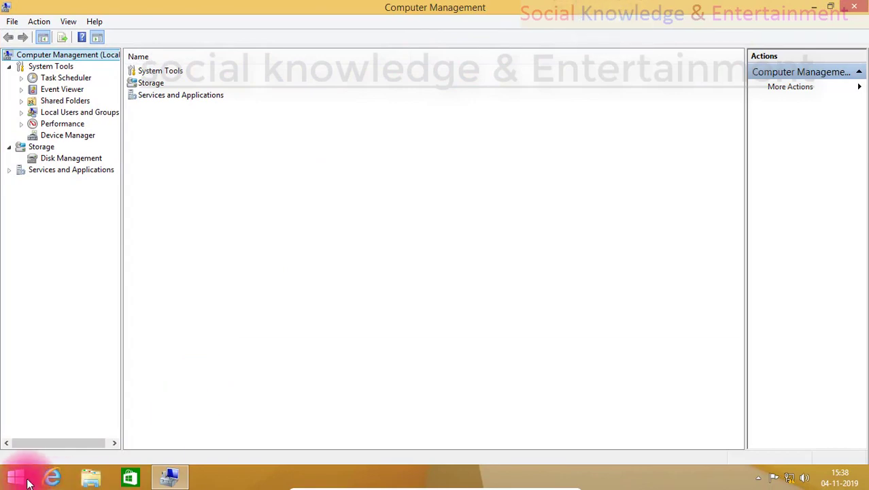
Open Control Panel from the full apps list, maximize it and show its items as large icons
click(14, 477)
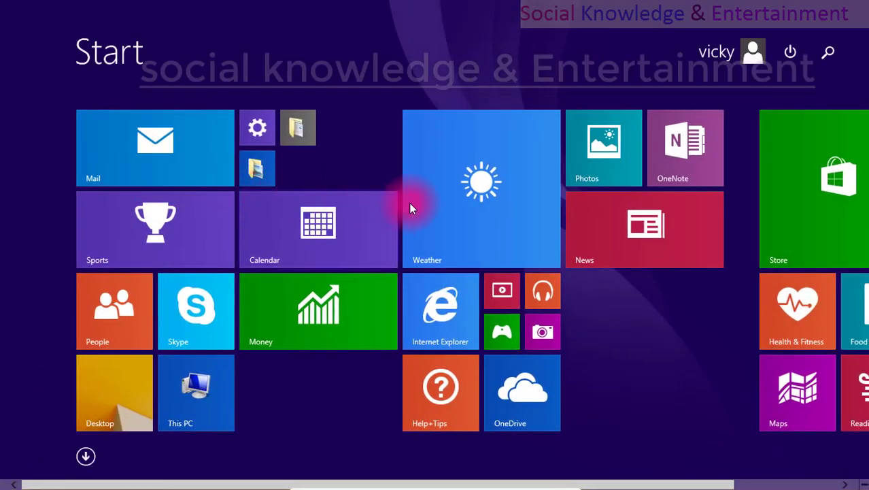
scroll(207, 389, down, 3)
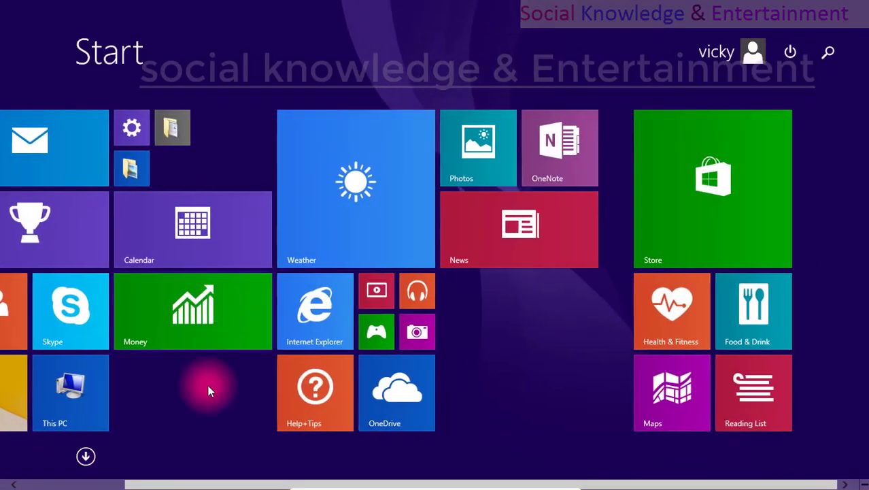
click(85, 457)
scroll(410, 296, down, 10)
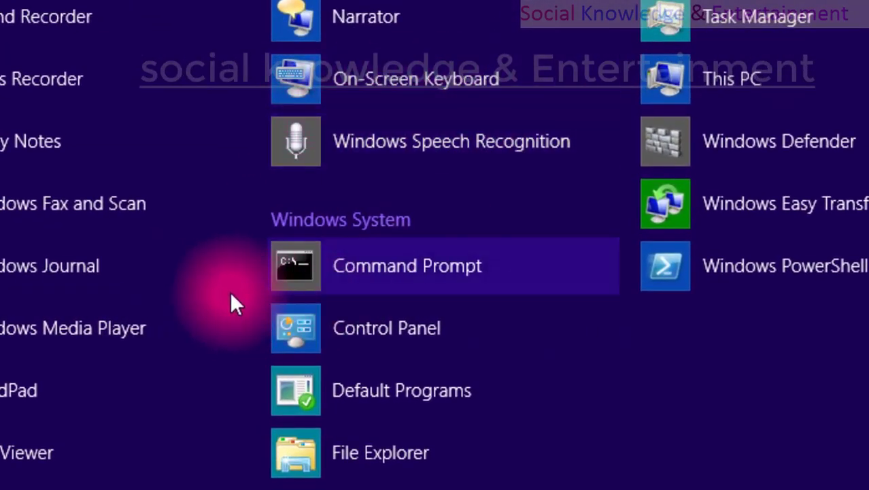
click(374, 328)
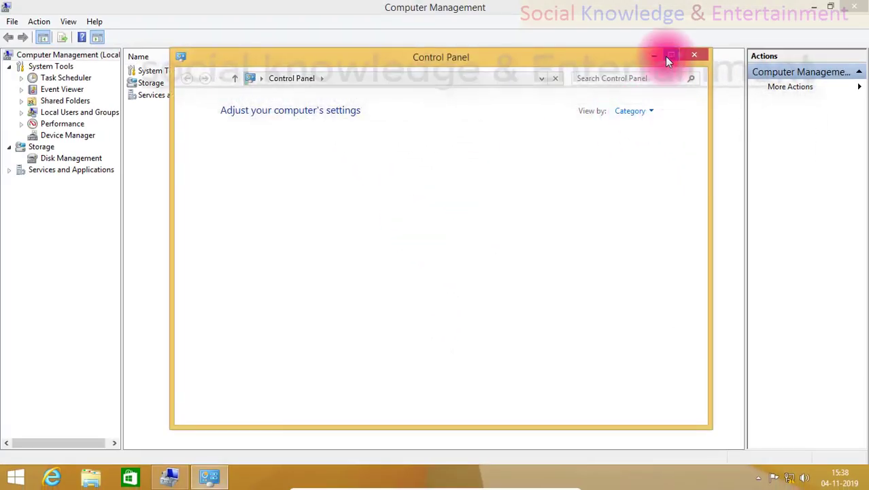
click(669, 59)
click(625, 58)
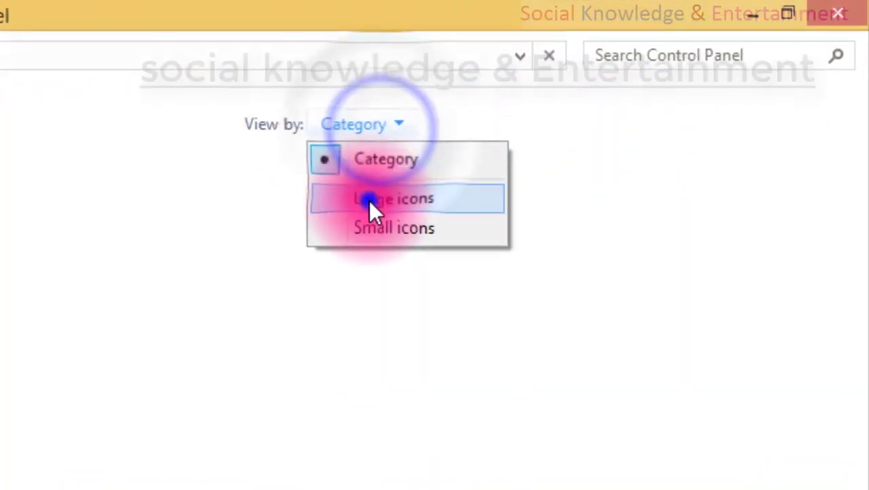
click(368, 199)
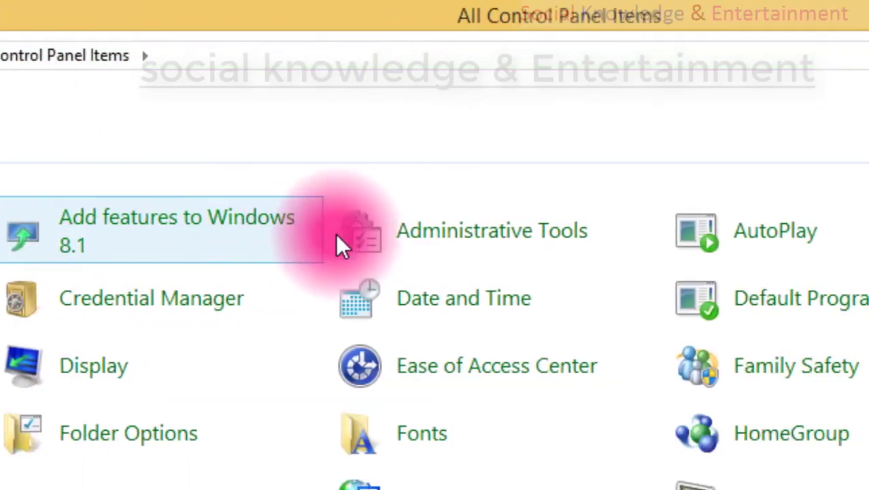
Open Administrative Tools from Control Panel, locate the Computer Management shortcut and close the Administrative Tools window
click(555, 232)
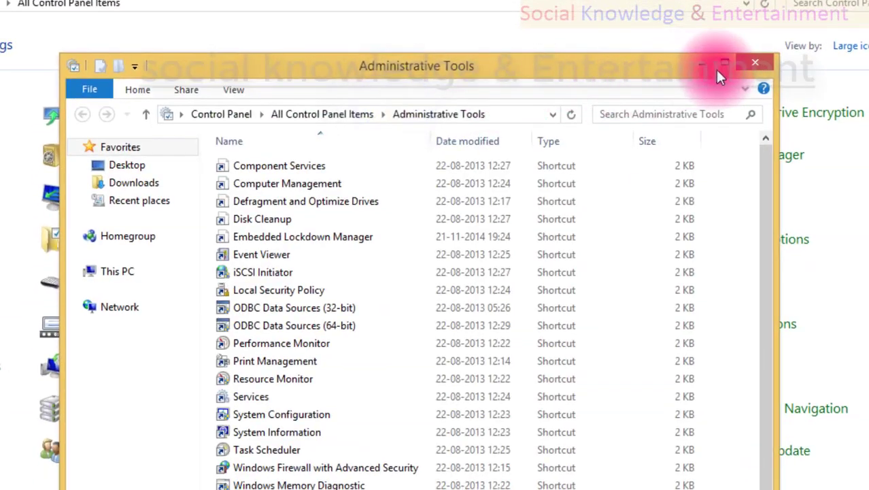
click(735, 63)
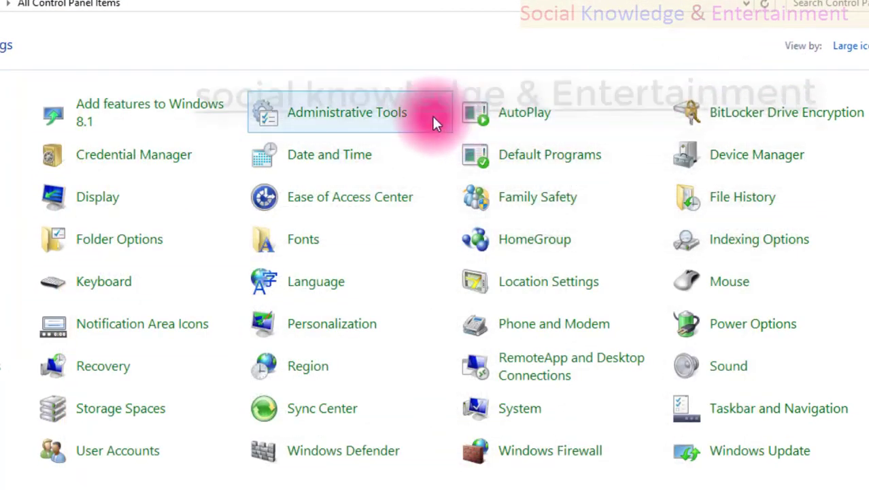
click(415, 112)
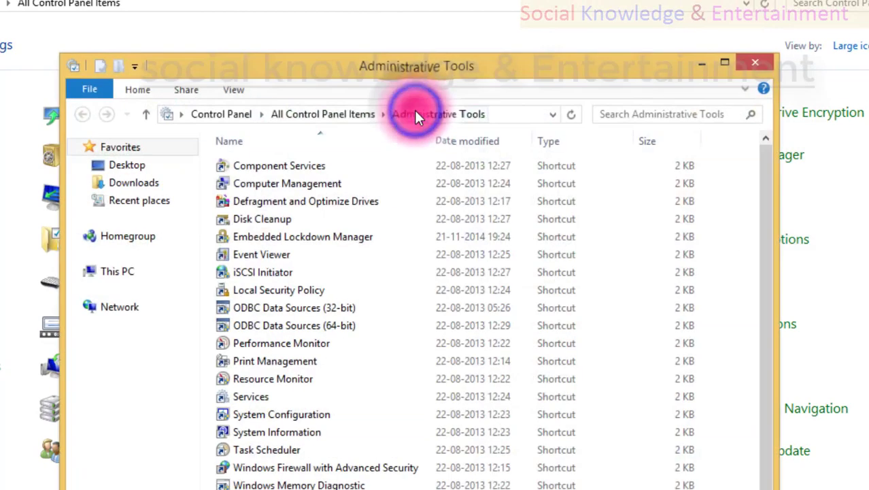
click(274, 185)
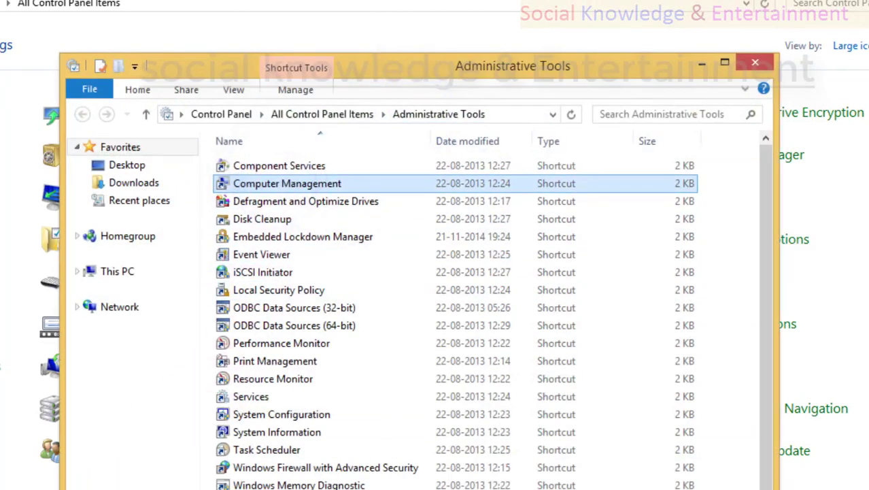
click(757, 63)
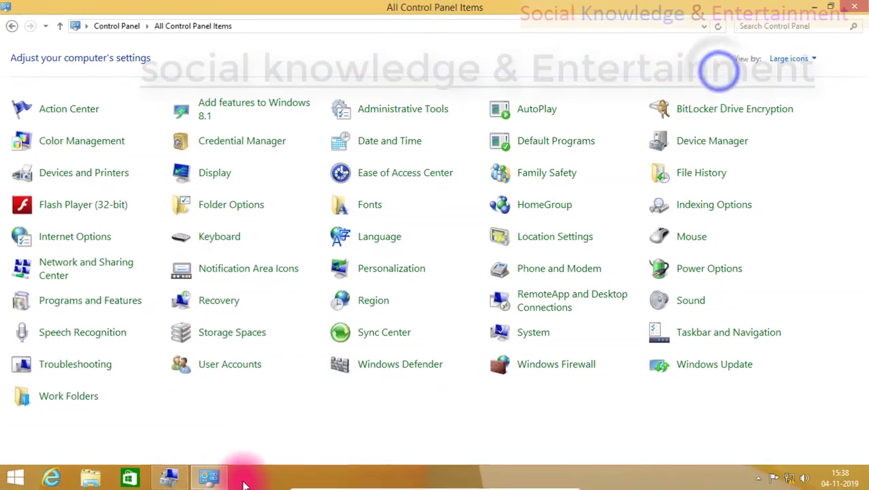
Return to Computer Management, widen the console tree and open the Users folder under Local Users and Groups
click(178, 482)
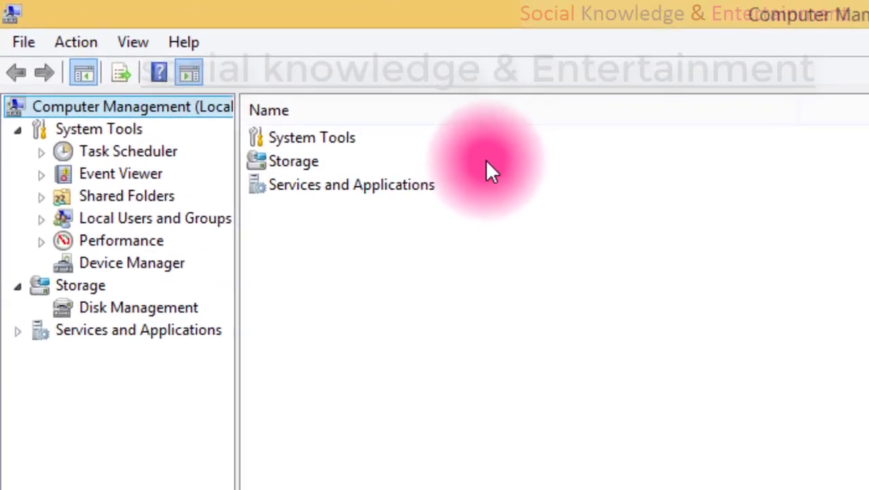
click(139, 228)
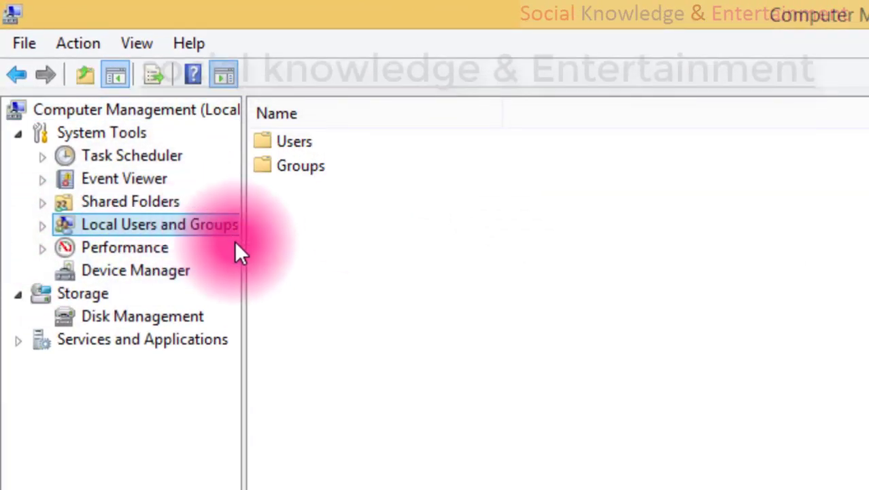
drag(244, 247, 384, 258)
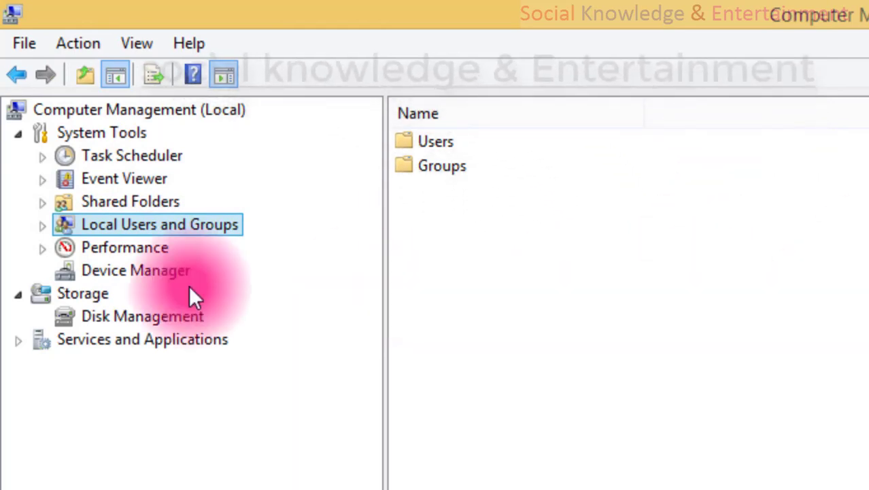
click(117, 229)
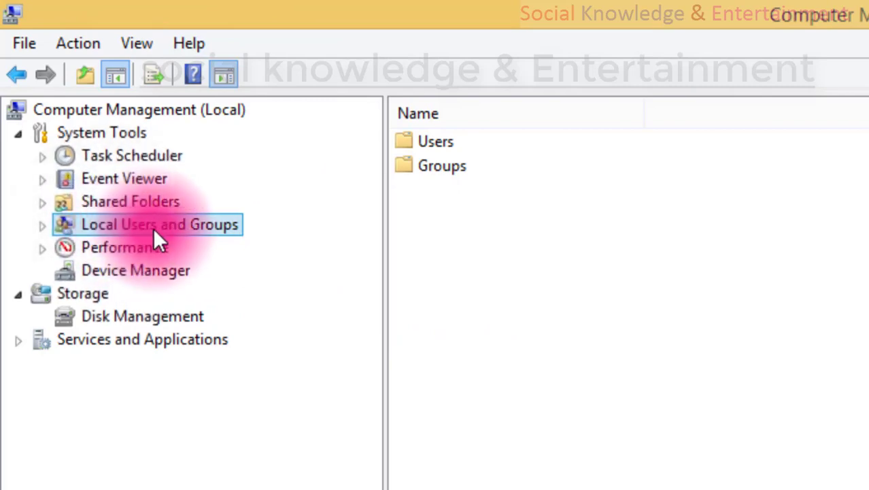
click(430, 165)
click(431, 143)
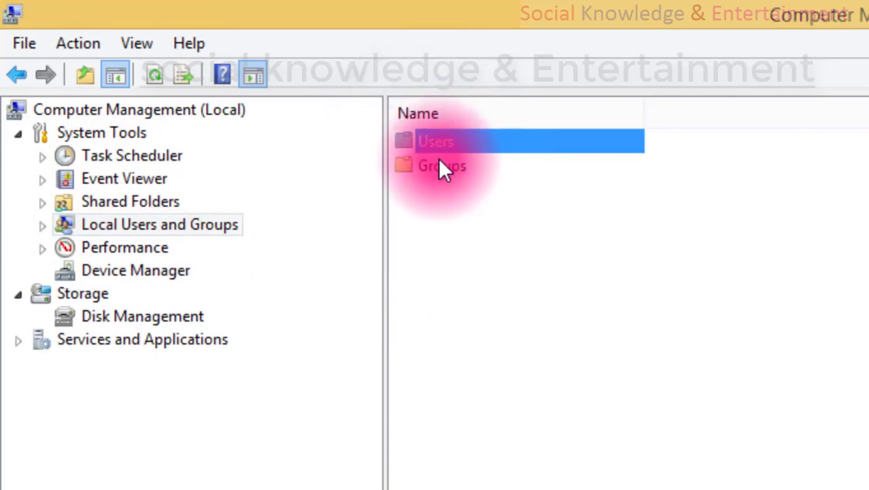
double_click(437, 142)
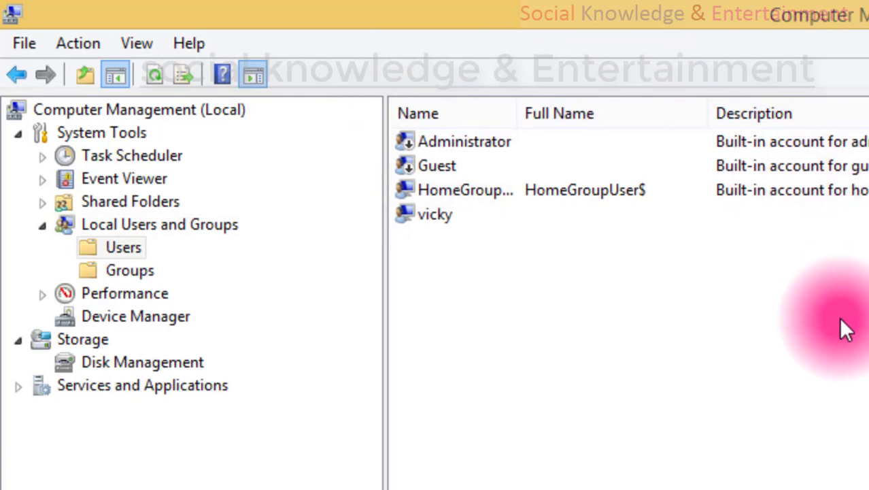
Examine the existing local accounts, selecting the Administrator account and the personal user account
click(529, 143)
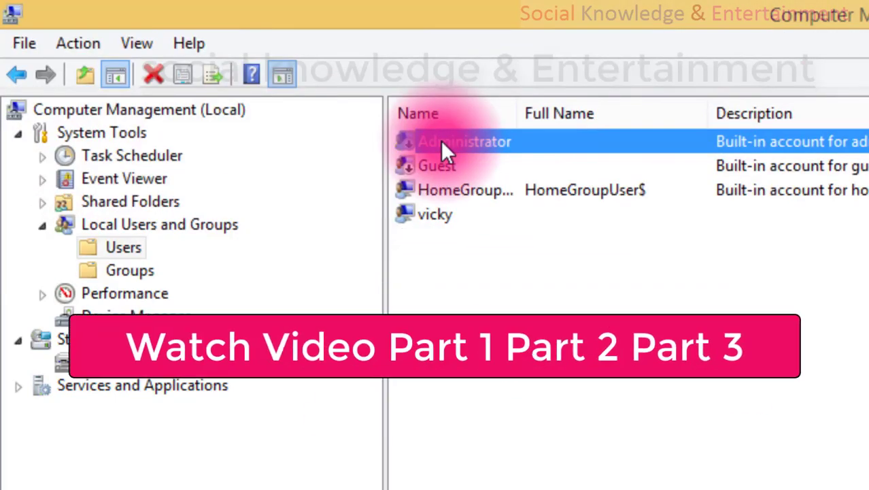
click(525, 297)
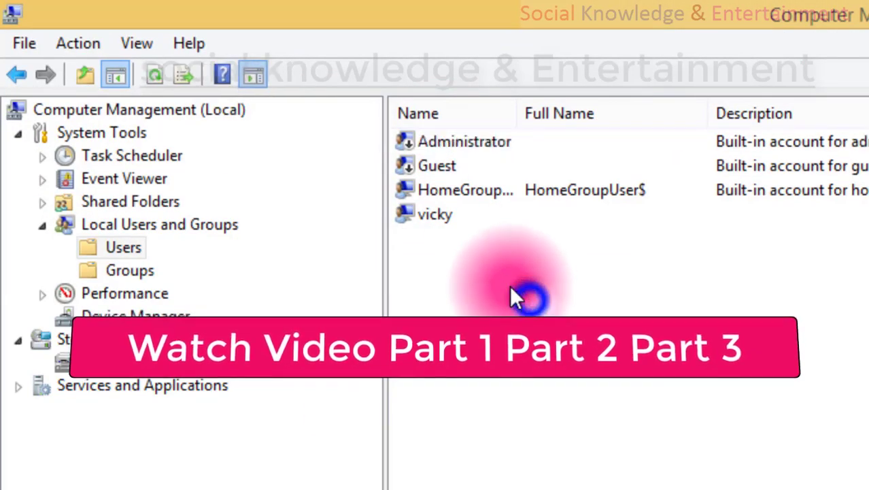
click(467, 216)
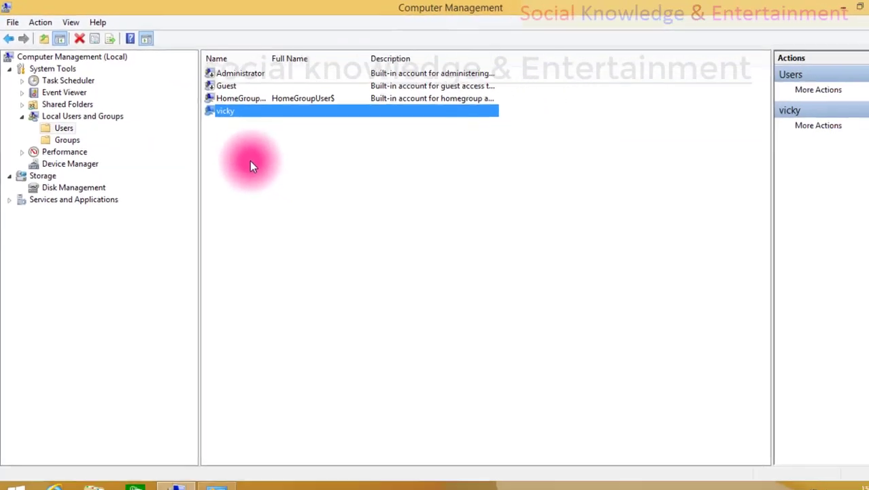
Switch to This PC in File Explorer, review the operations offered for the mydata (E:) drive and return to Computer Management
key(super+e)
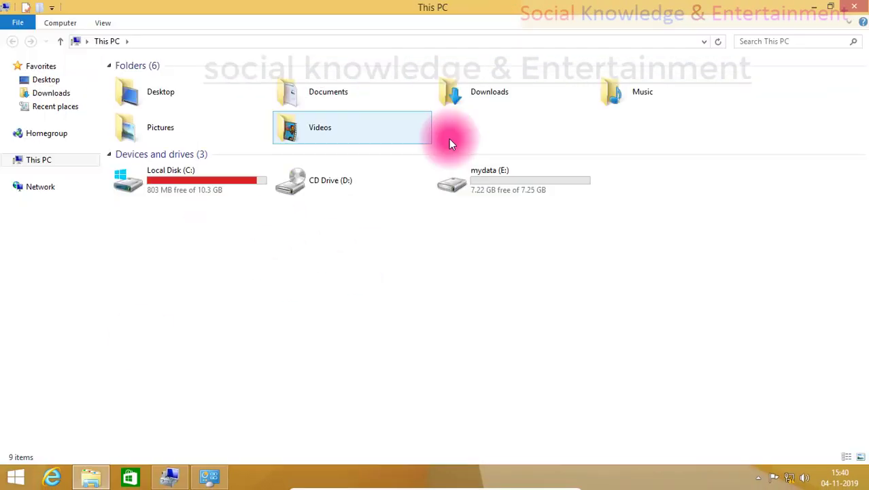
right_click(517, 195)
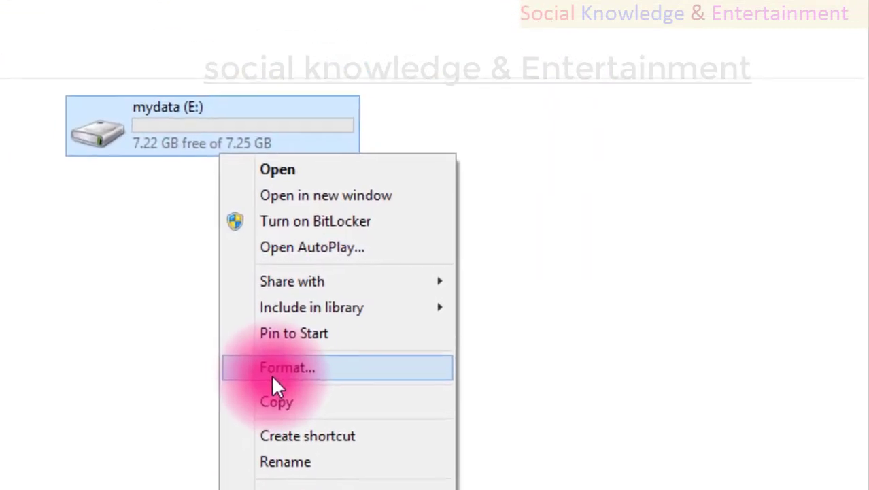
click(70, 188)
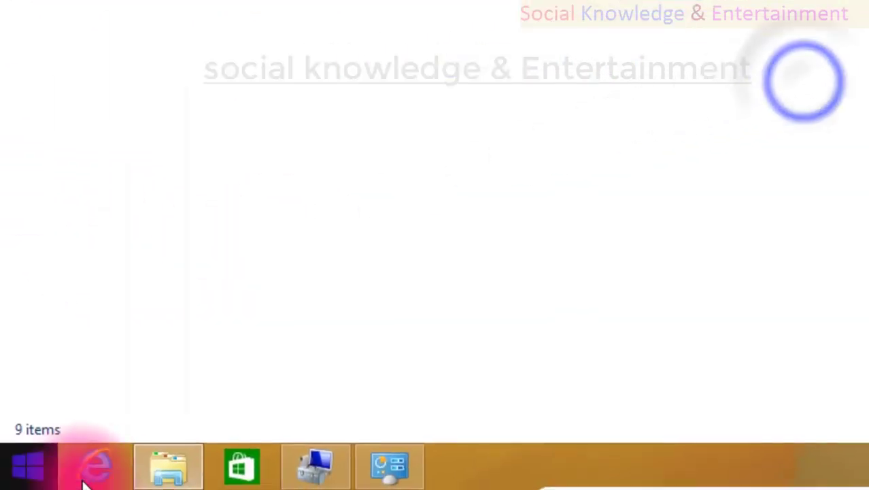
click(316, 466)
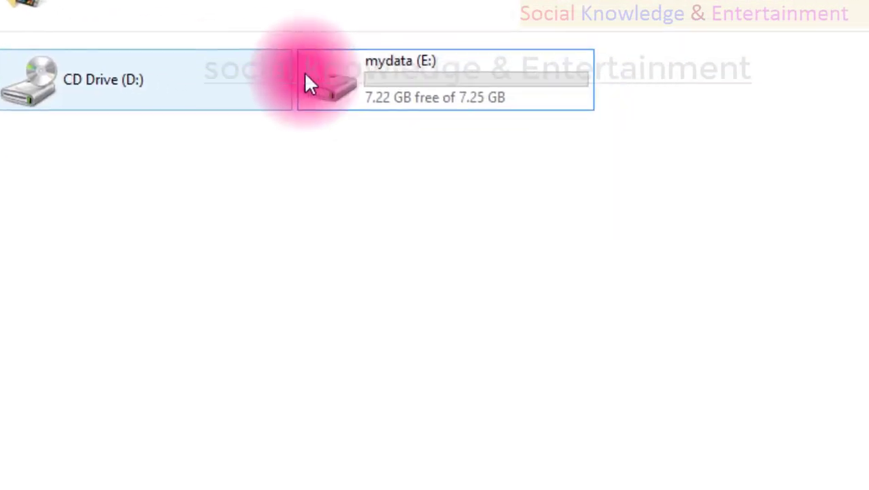
right_click(347, 73)
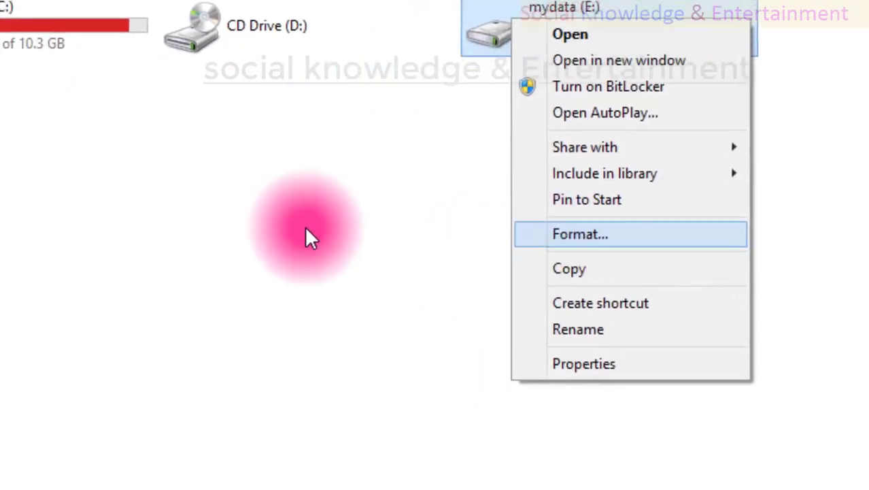
click(306, 238)
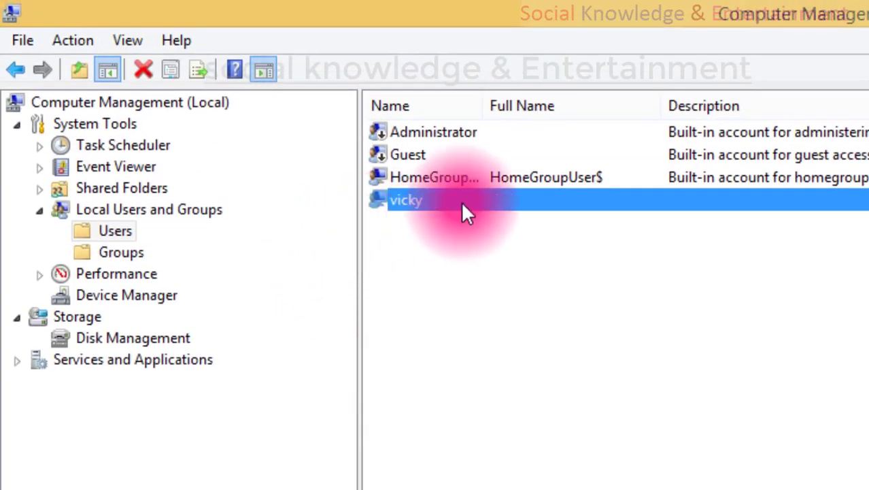
Start a new local user in the Users folder and set its user name to "mid"
click(472, 246)
right_click(473, 246)
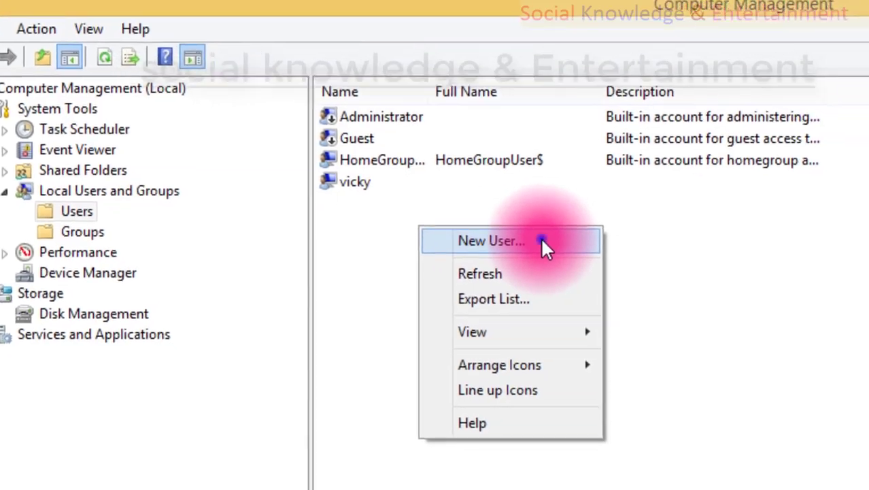
click(601, 262)
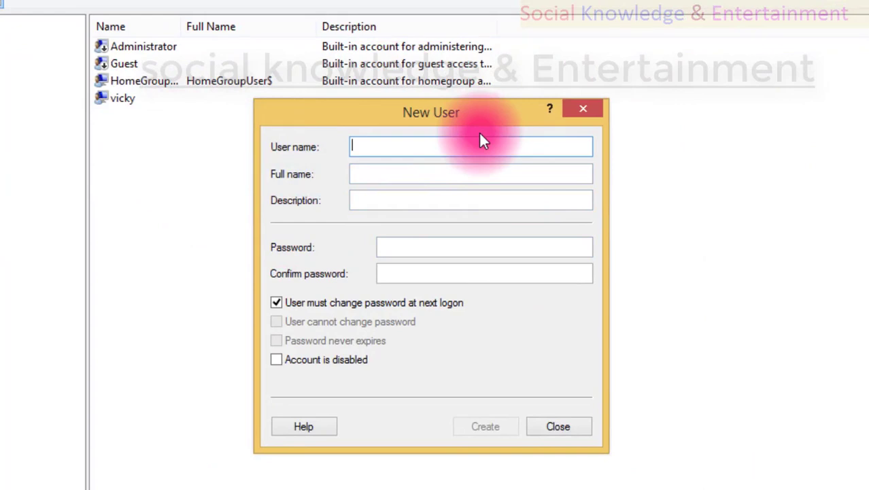
text(i)
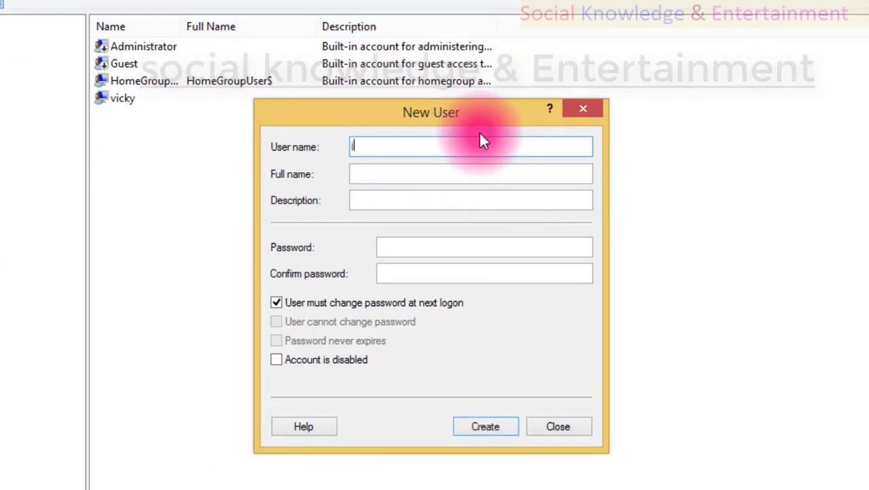
text(im)
double_click(404, 147)
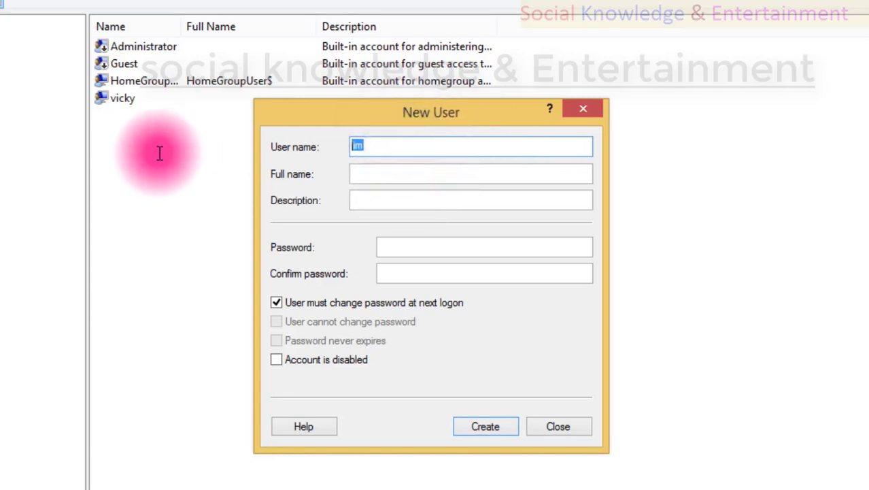
text(mid)
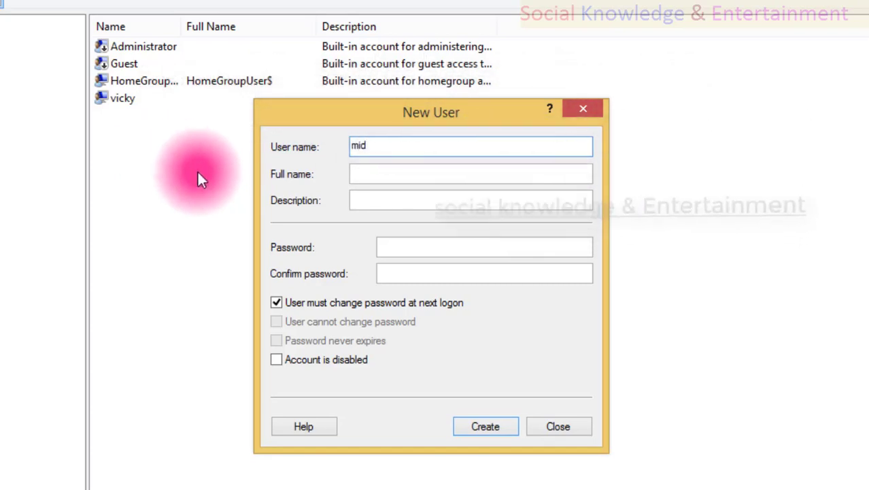
click(351, 172)
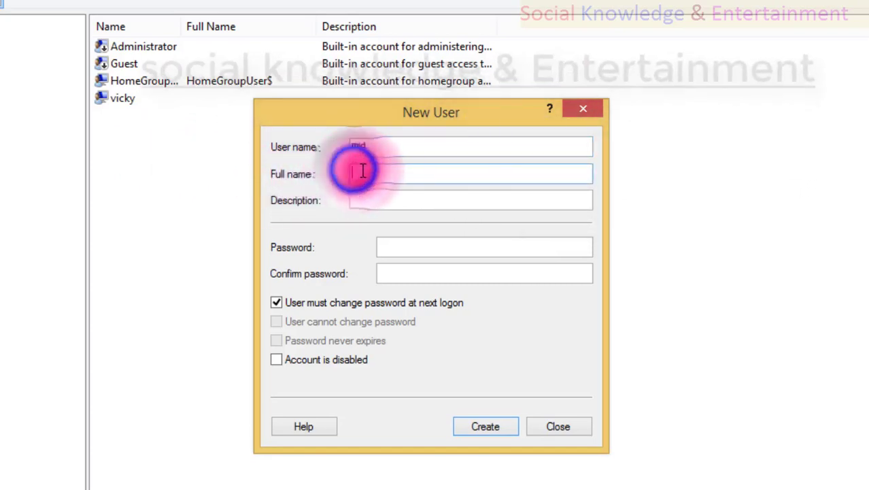
double_click(426, 145)
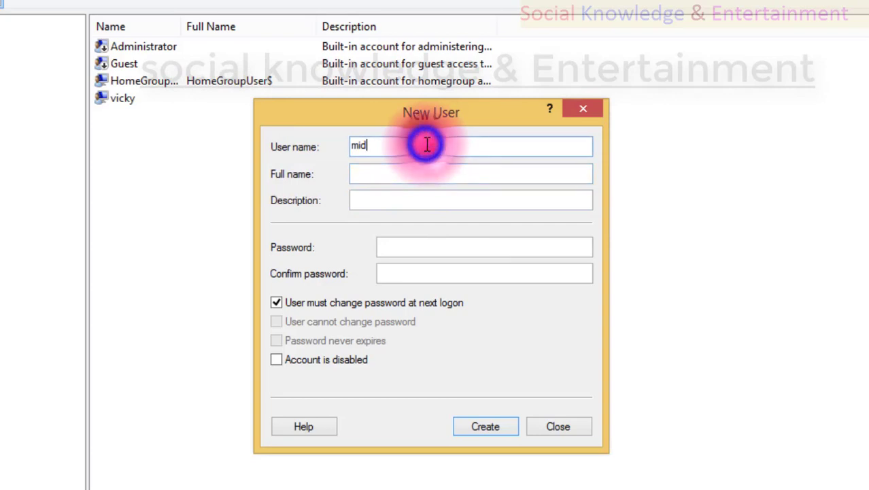
click(366, 174)
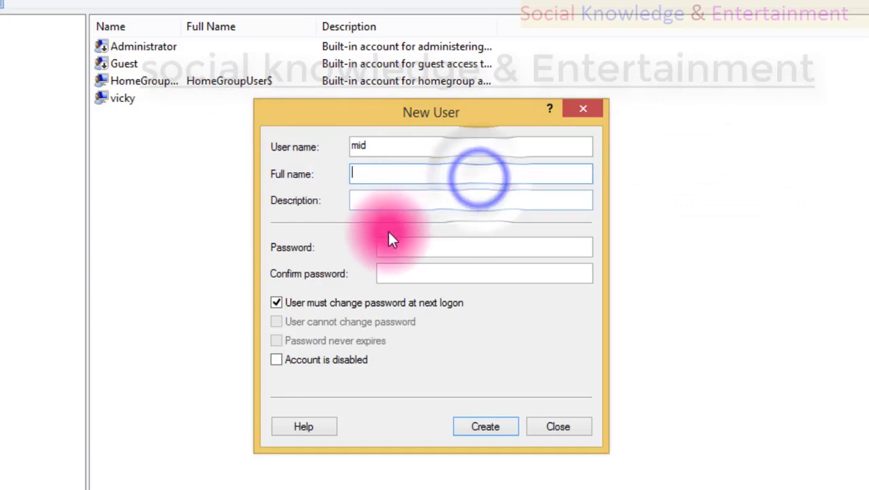
click(362, 200)
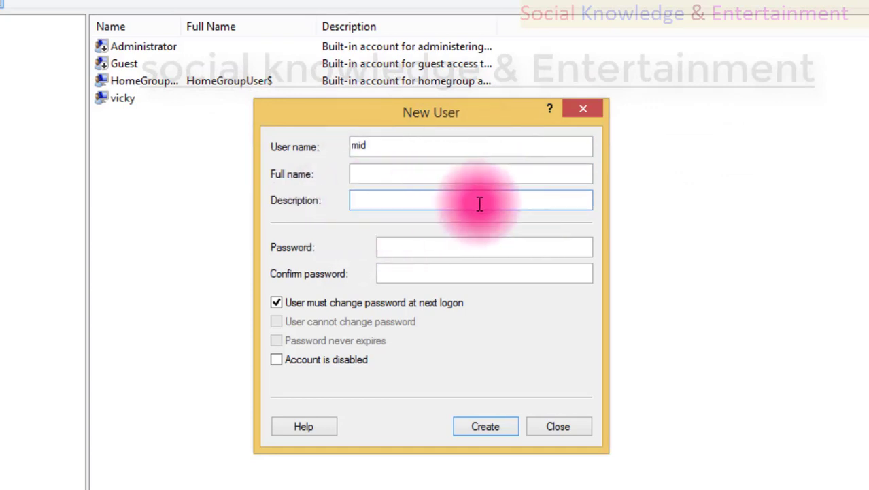
click(575, 198)
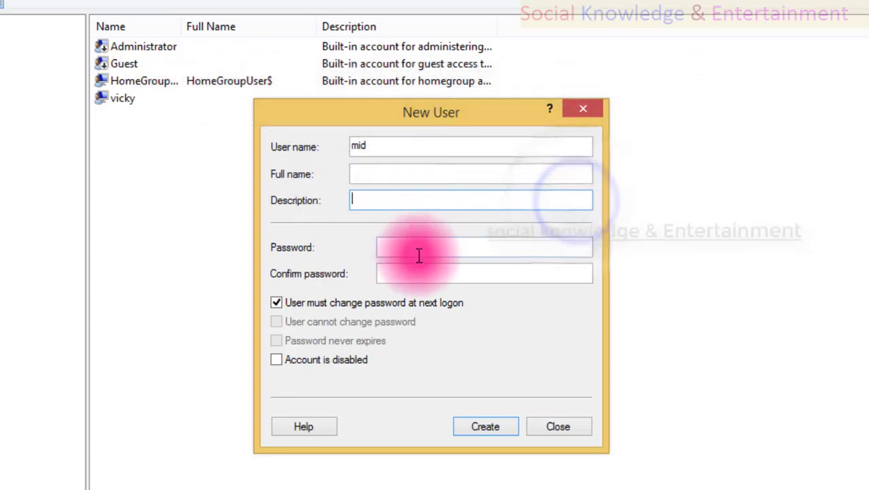
Enter a person's full name for the new user and replace its first name with a different one
click(398, 171)
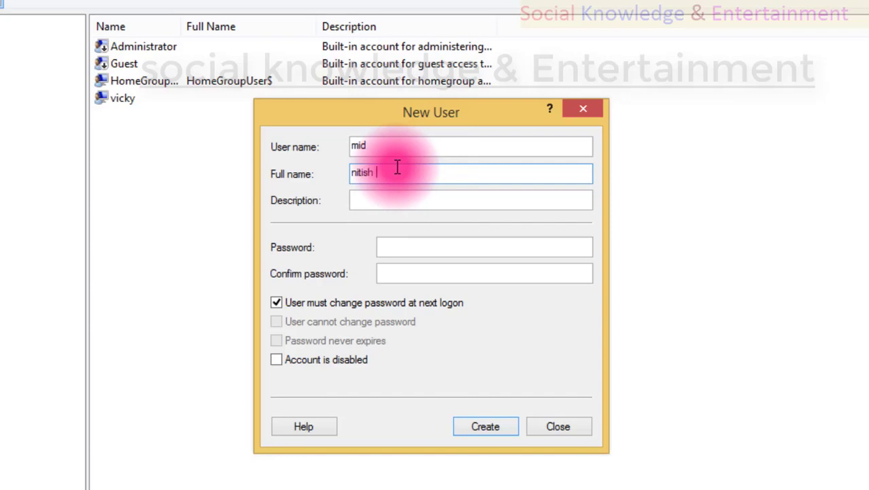
text(r p)
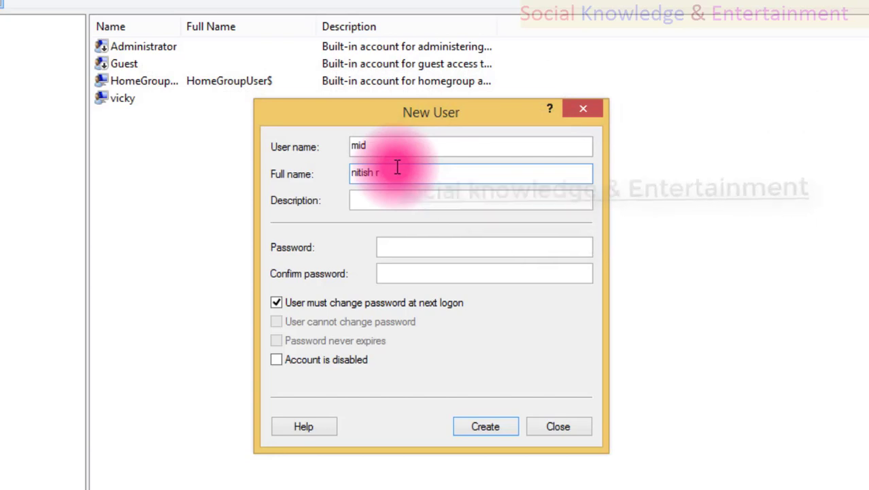
text(varma)
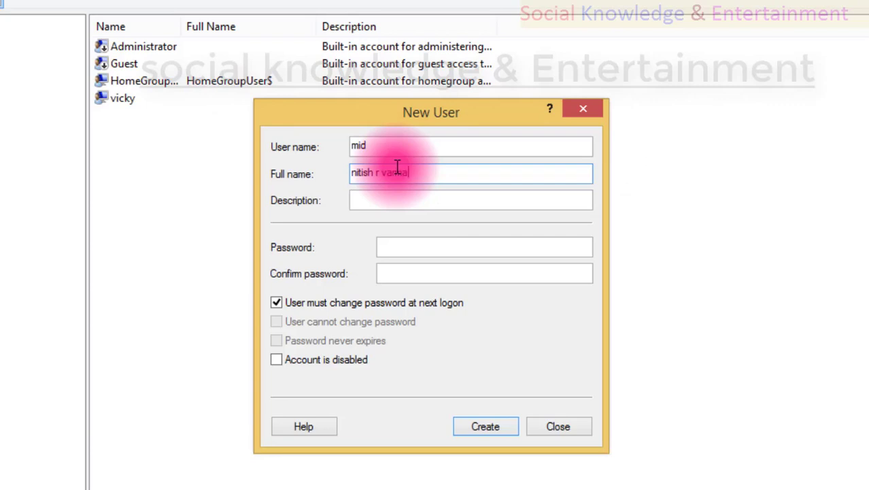
drag(371, 172, 316, 174)
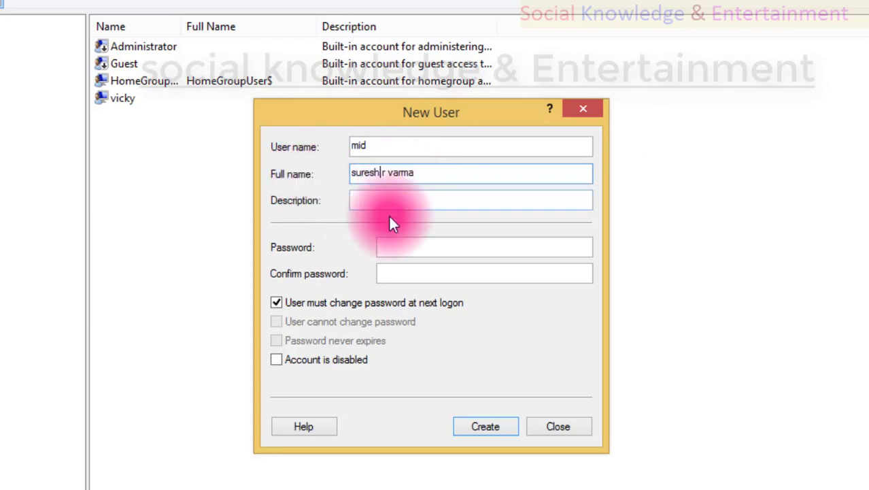
Fill in the new user's description with the first name copied from the full name, followed by "sell dapartment"
drag(425, 172, 350, 171)
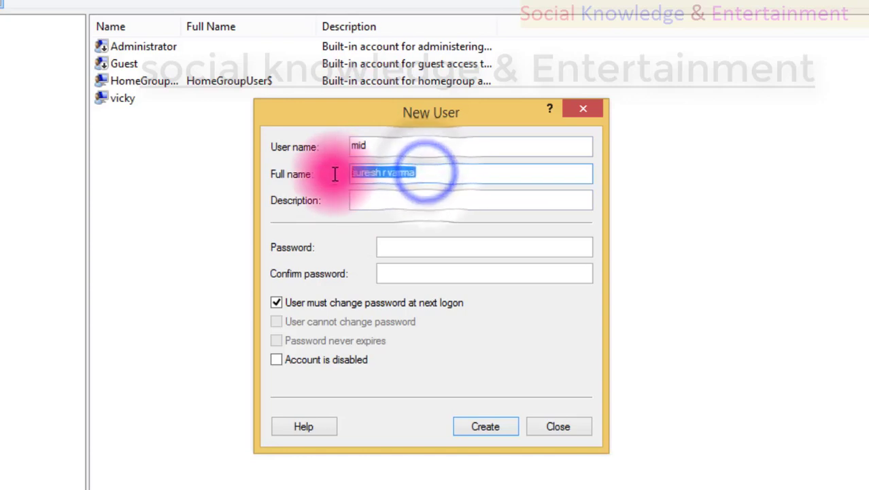
click(355, 199)
double_click(373, 172)
key(ctrl+c)
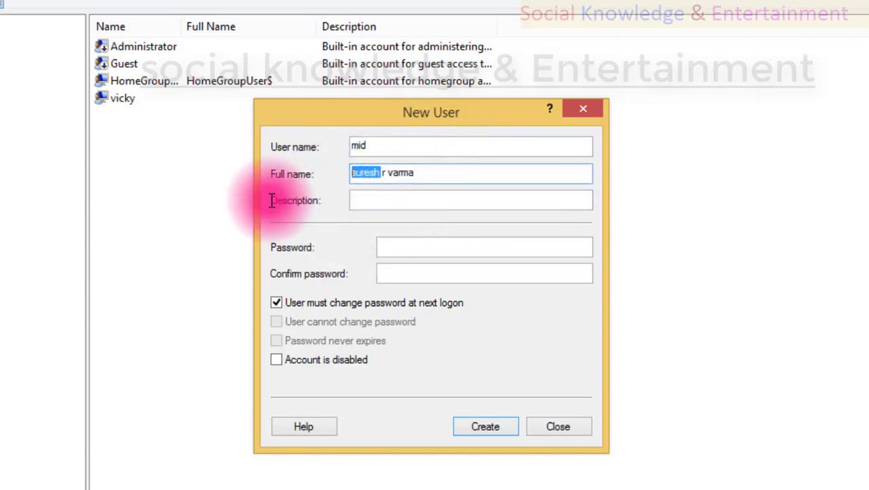
click(361, 206)
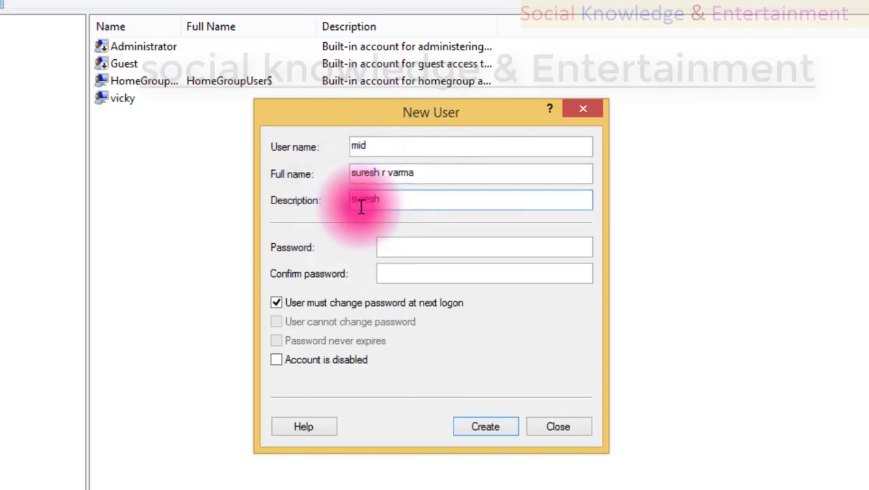
key(ctrl+v)
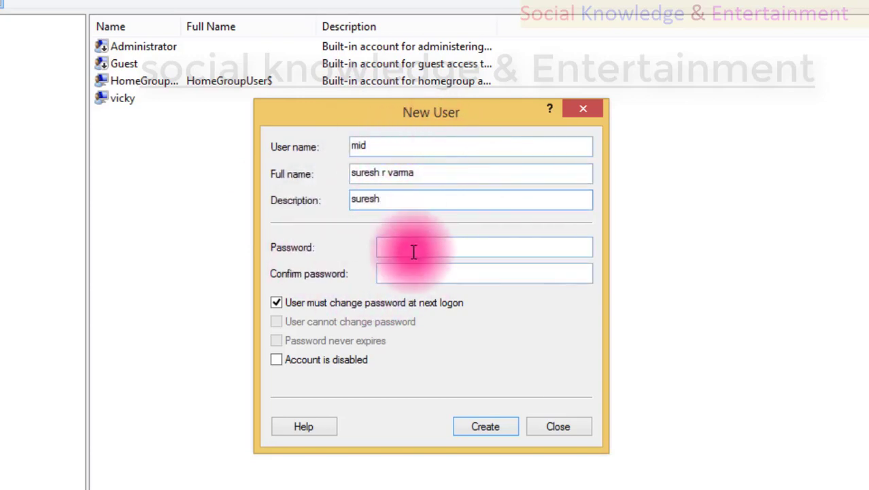
click(413, 202)
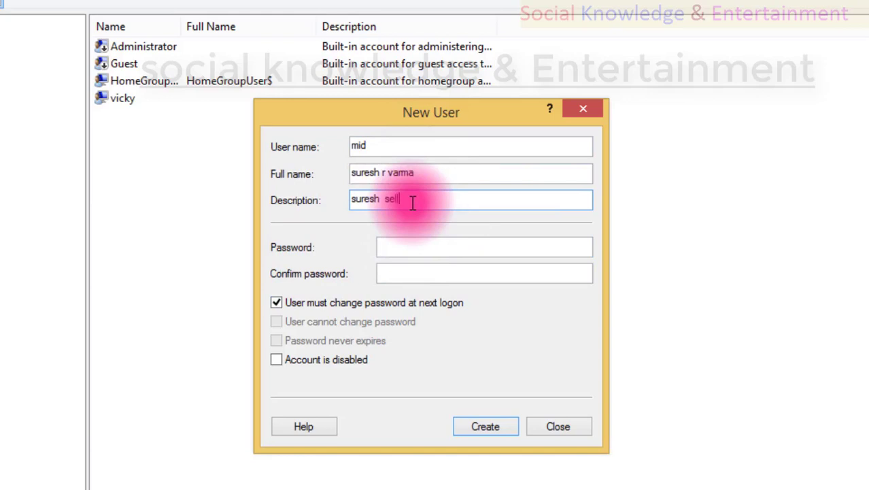
text(sell department)
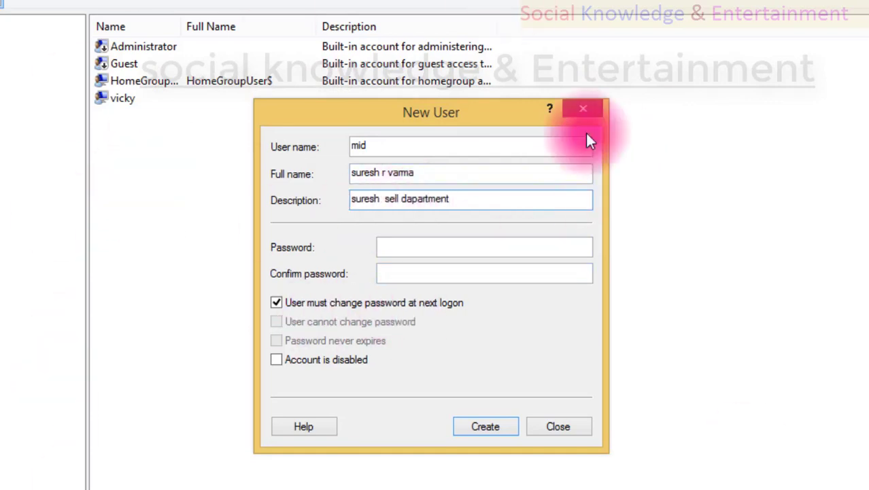
Clear the description and the full name of the new user, keeping only the user name
double_click(385, 147)
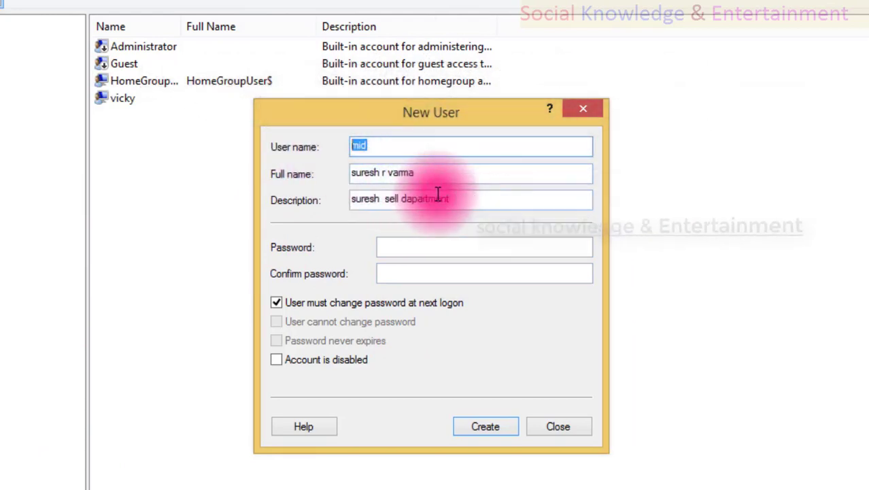
drag(455, 199, 220, 197)
key(BackSpace)
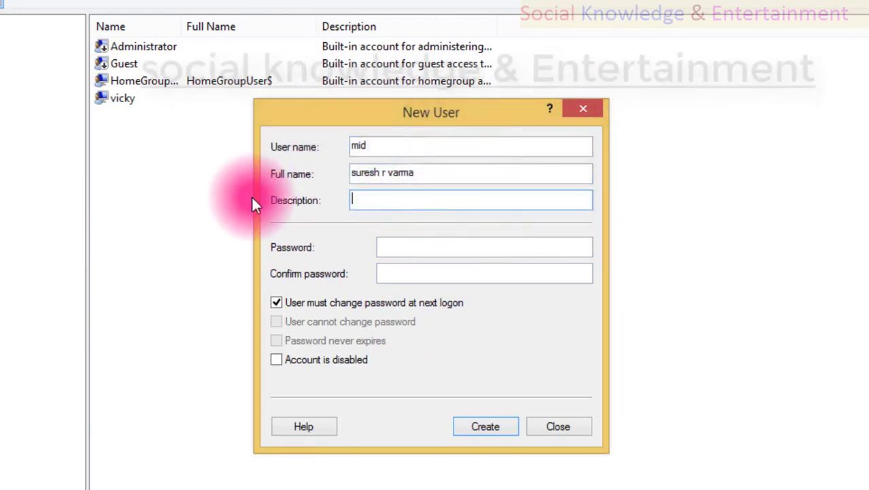
drag(449, 172, 245, 194)
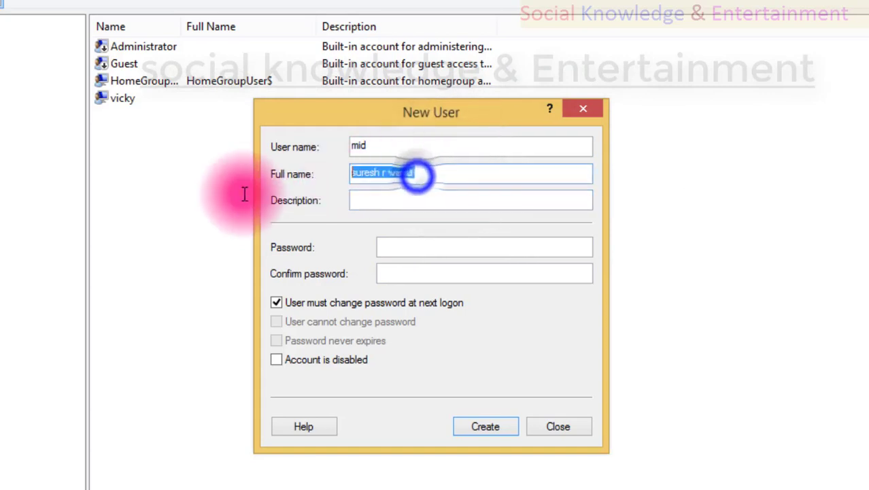
key(BackSpace)
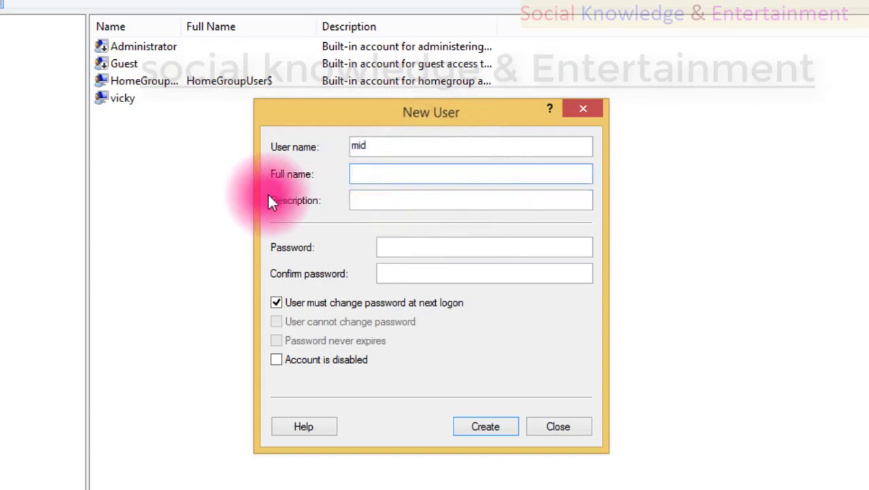
Enter the new user's account password and repeat it in the password confirmation
click(412, 245)
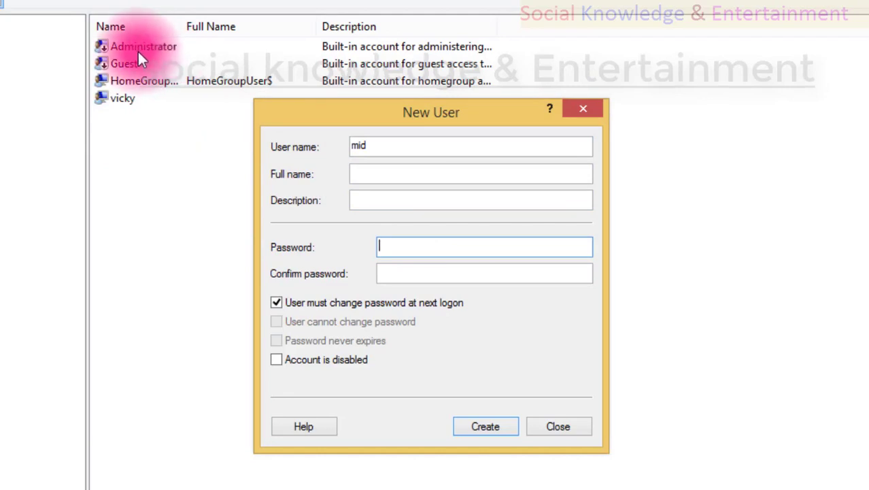
text(1)
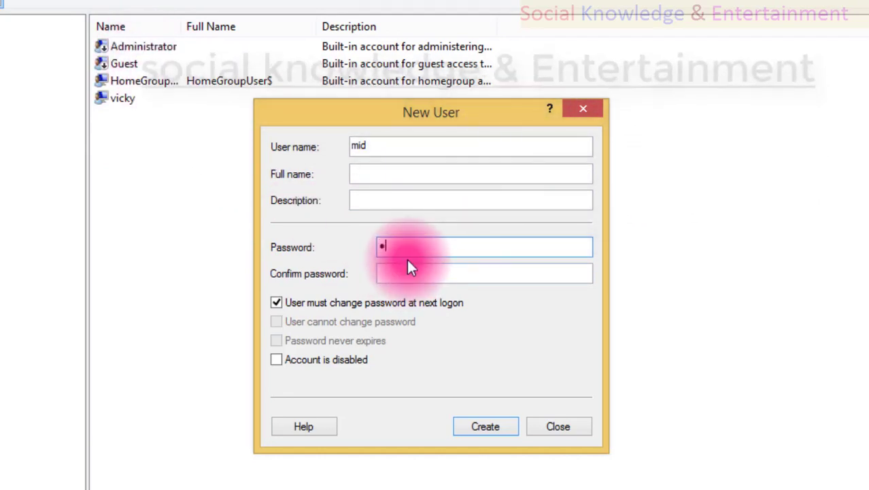
click(408, 272)
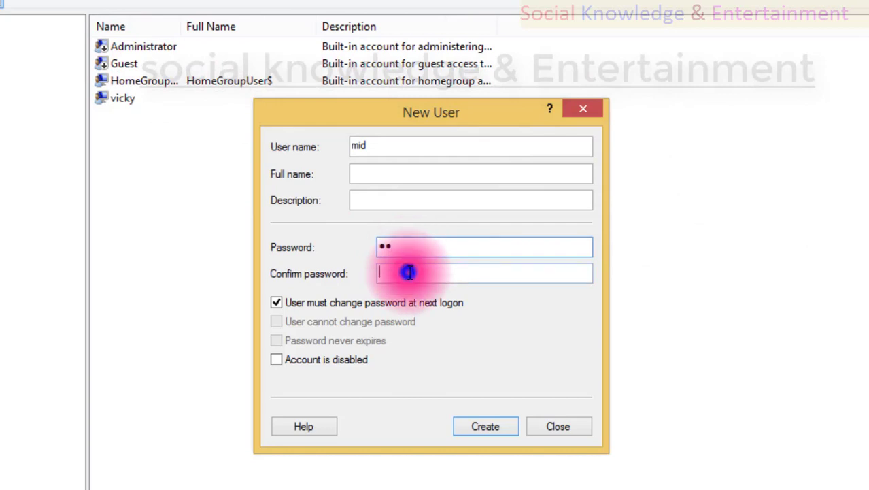
text(1)
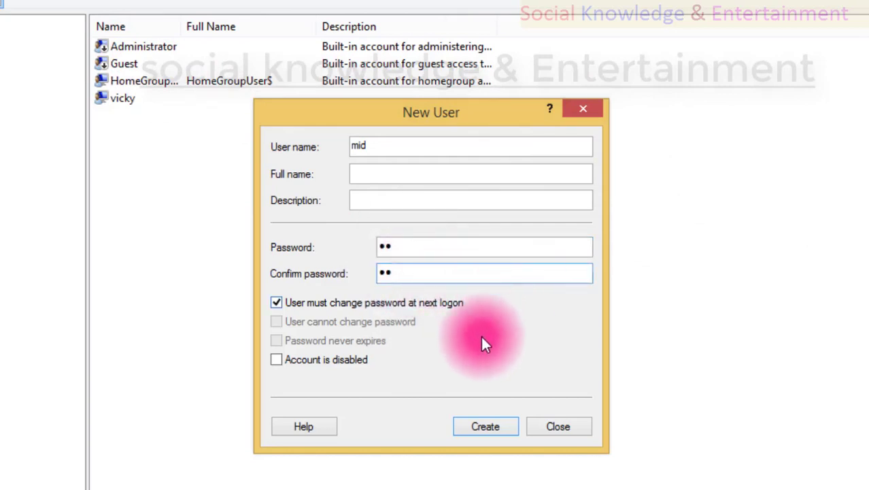
Turn off the forced password change at next logon, enable "User cannot change password" and "Password never expires", and leave the account enabled
click(276, 302)
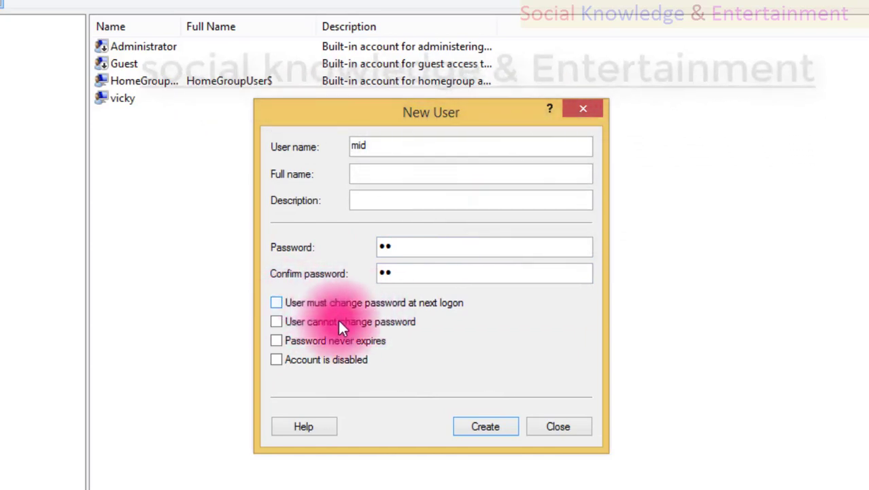
click(278, 321)
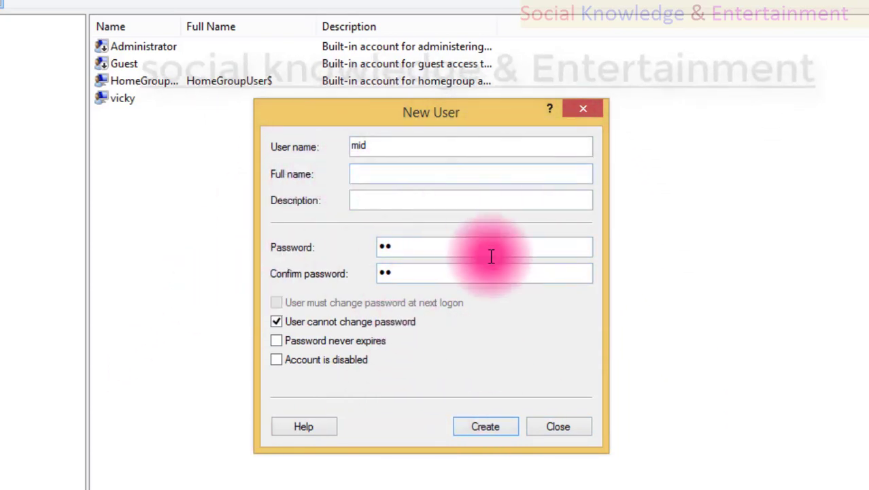
click(277, 341)
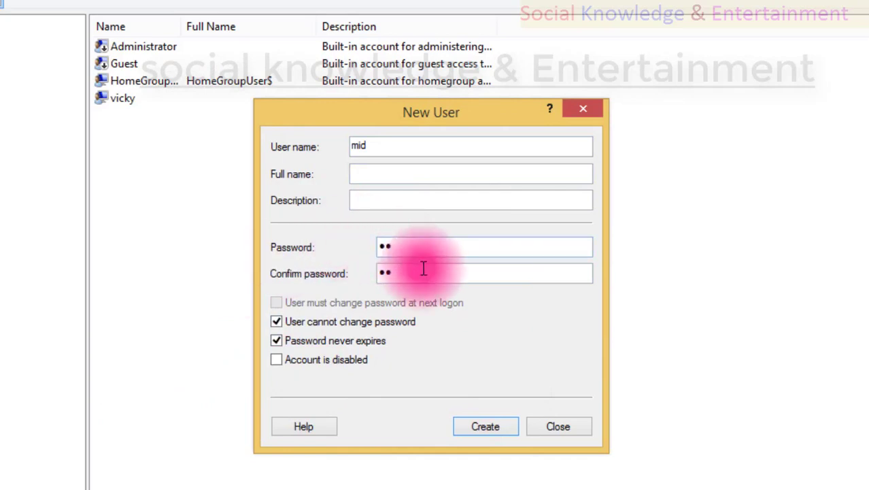
click(276, 360)
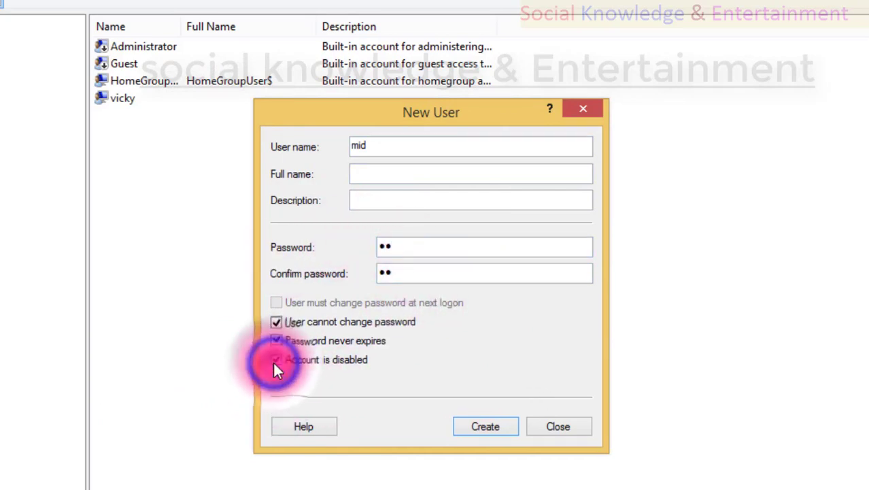
click(273, 359)
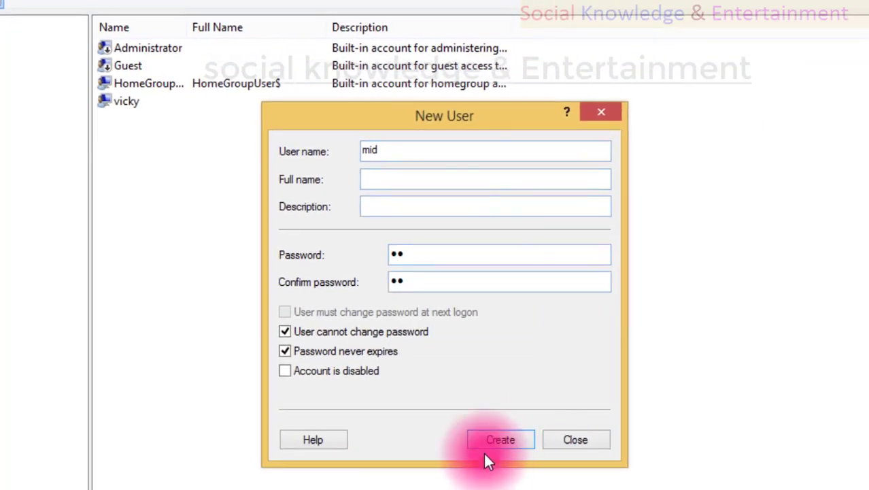
Create the user "mid", close the New User dialog and select the new account in the Users list
click(487, 439)
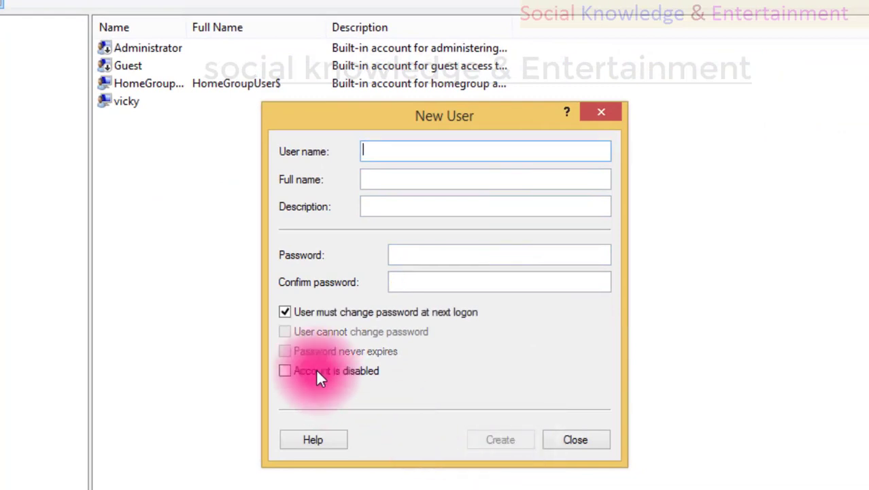
click(570, 439)
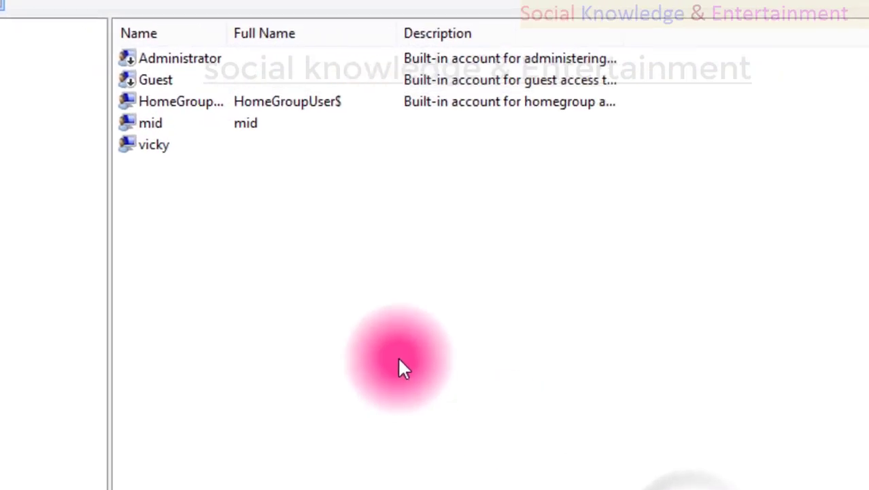
click(168, 123)
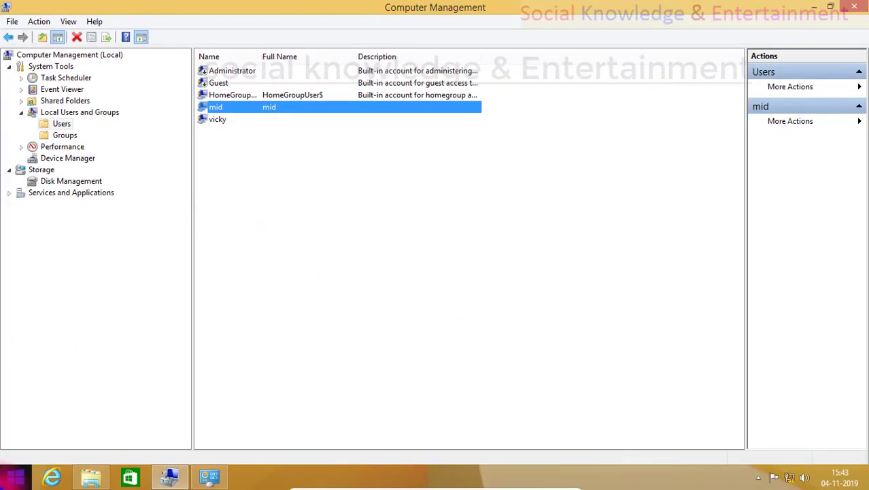
Switch to the Start screen and sign out of the current user account
click(15, 476)
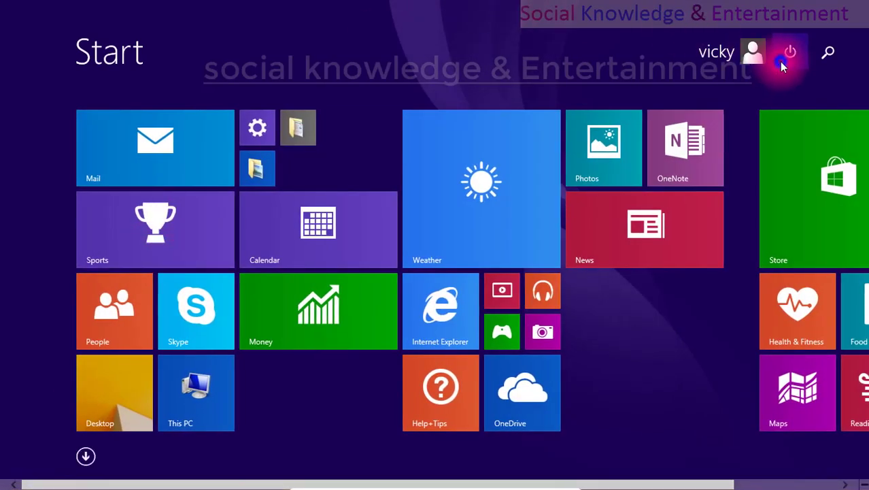
click(780, 61)
click(744, 58)
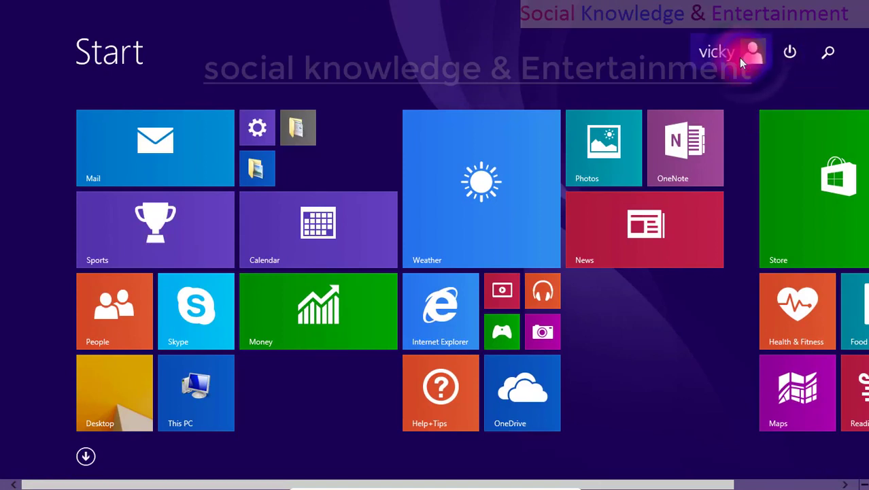
click(735, 57)
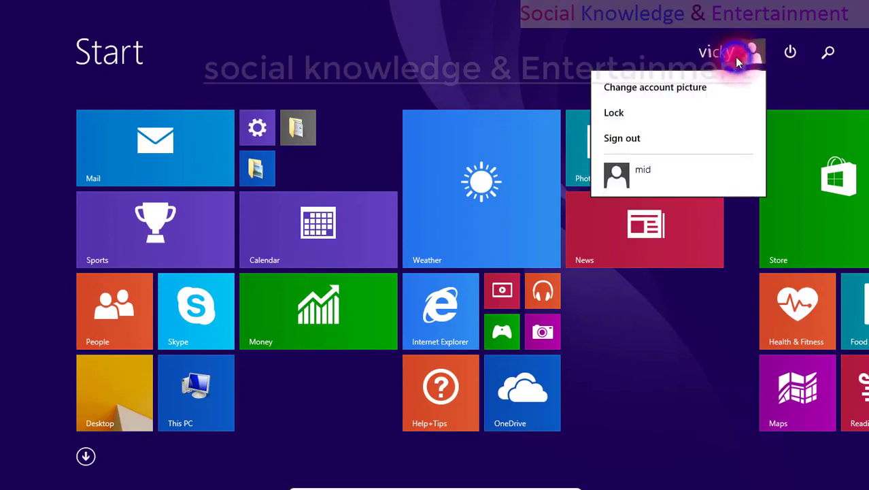
click(689, 136)
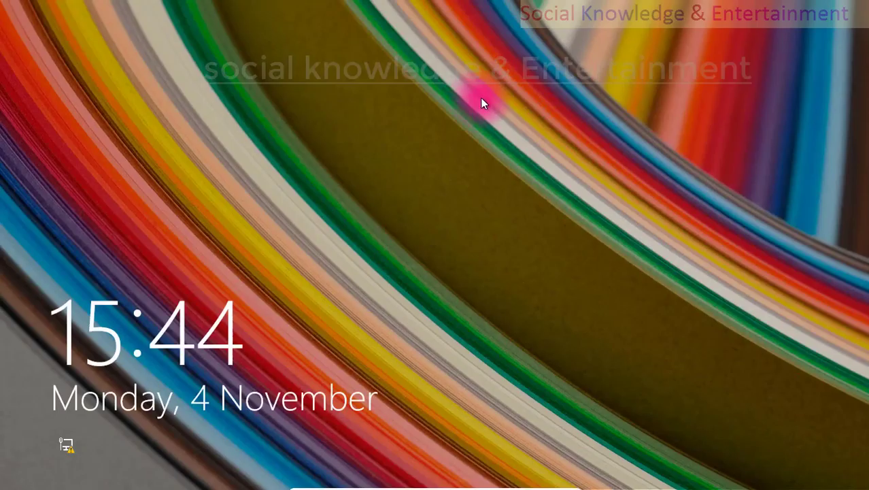
Dismiss the lock screen, look at the "mid" sign-in prompt, go back and sign in to the original account instead
click(256, 292)
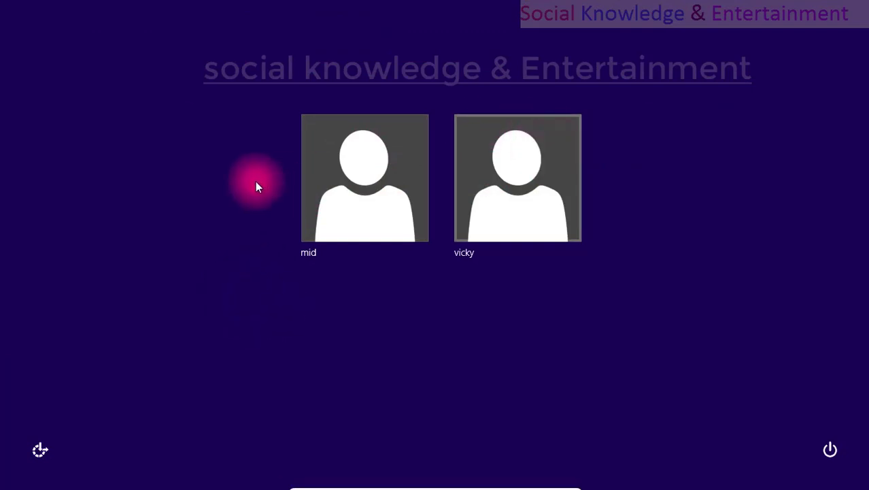
click(338, 156)
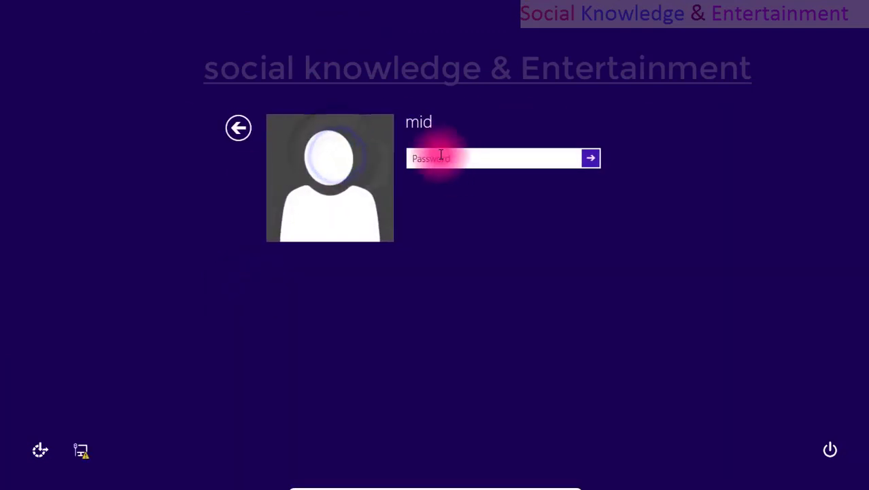
click(241, 128)
click(520, 170)
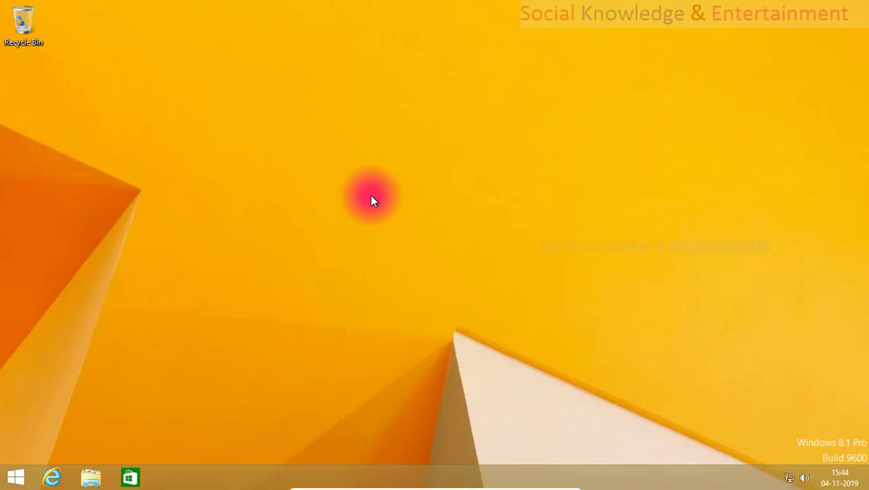
Open Computer Management from This PC and show the Users list under Local Users and Groups
click(15, 478)
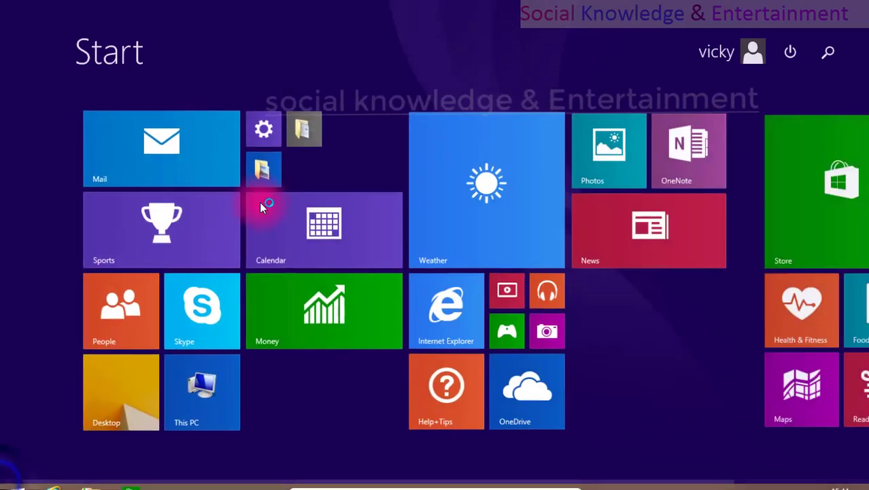
right_click(174, 383)
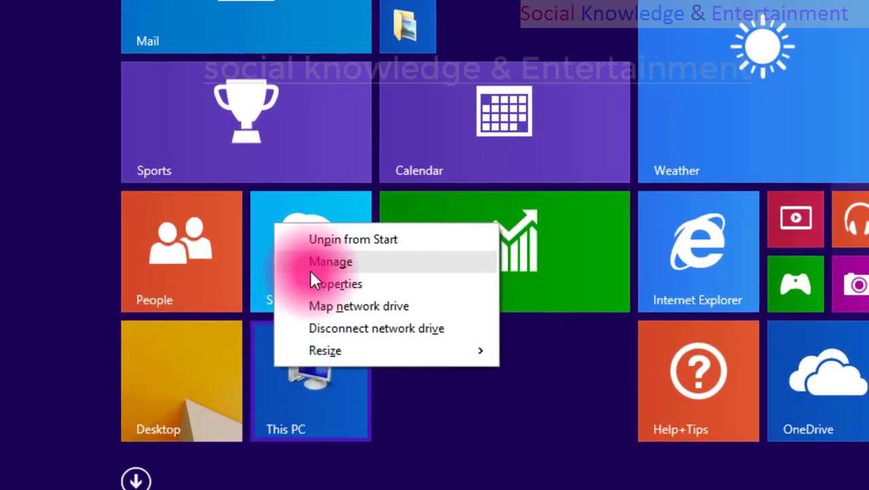
click(312, 270)
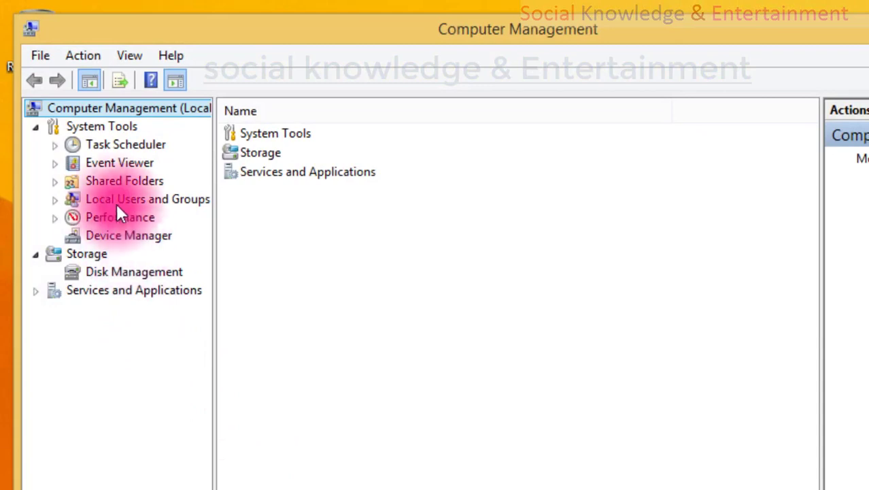
click(113, 200)
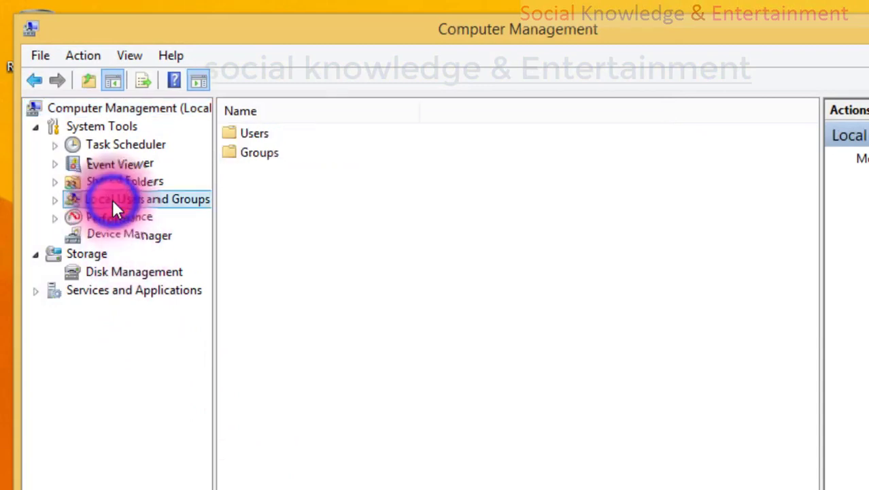
double_click(270, 134)
click(266, 134)
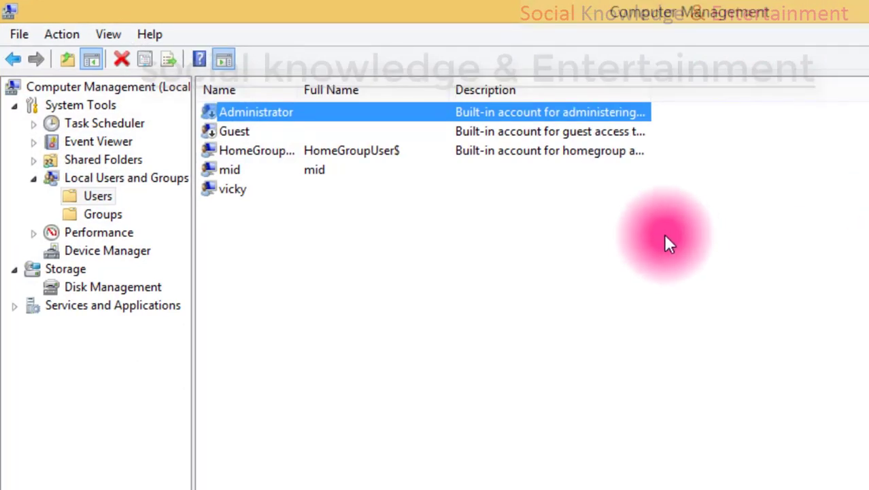
Rename the built-in Administrator account to "srk"
right_click(237, 111)
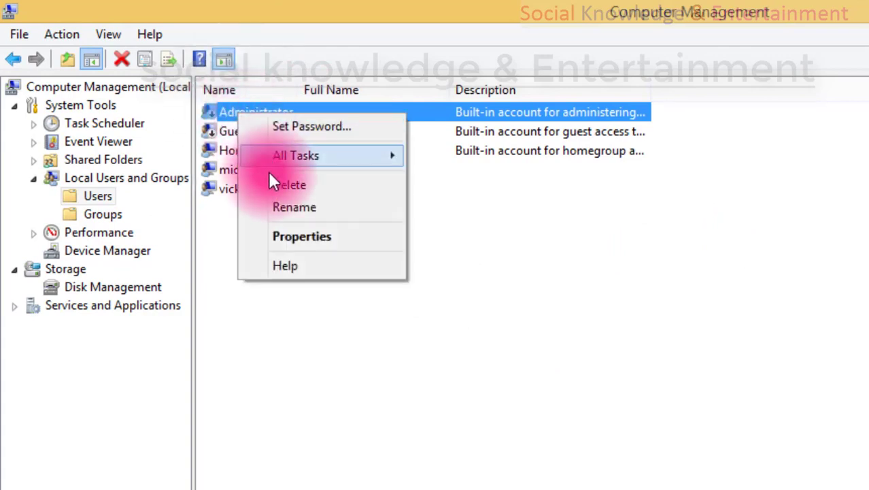
click(272, 209)
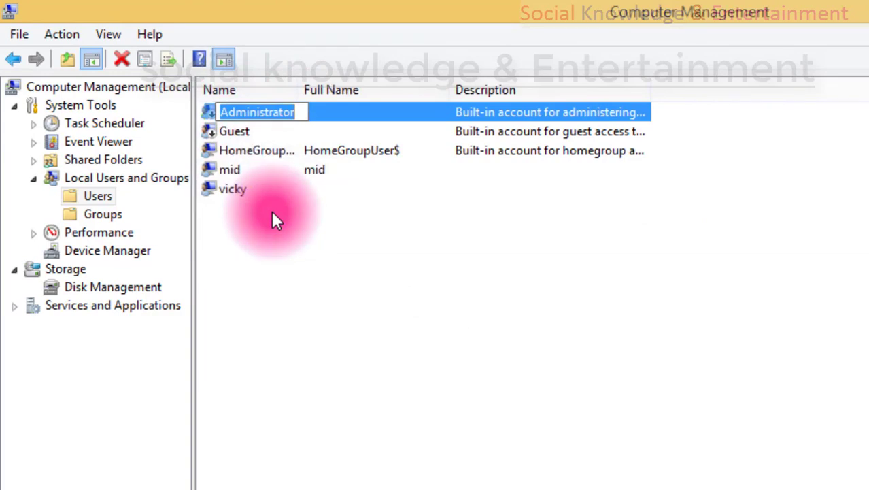
text(srk)
key(Return)
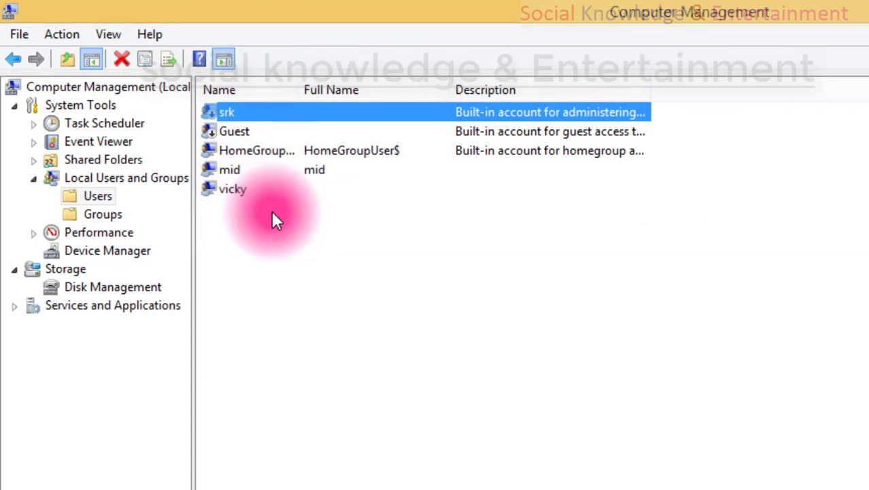
click(359, 312)
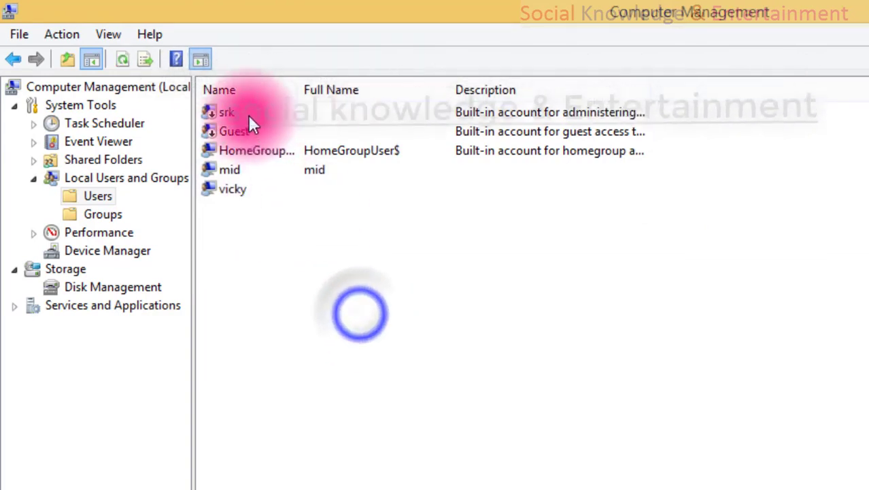
click(249, 115)
double_click(247, 114)
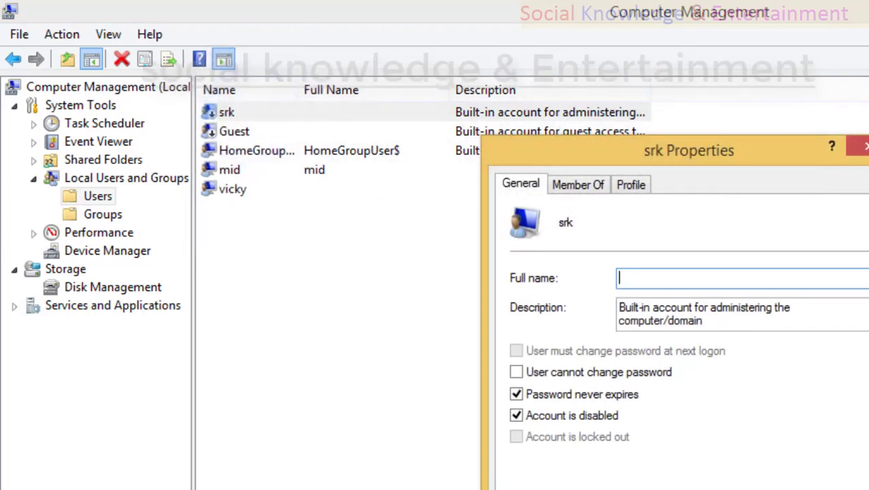
key(Escape)
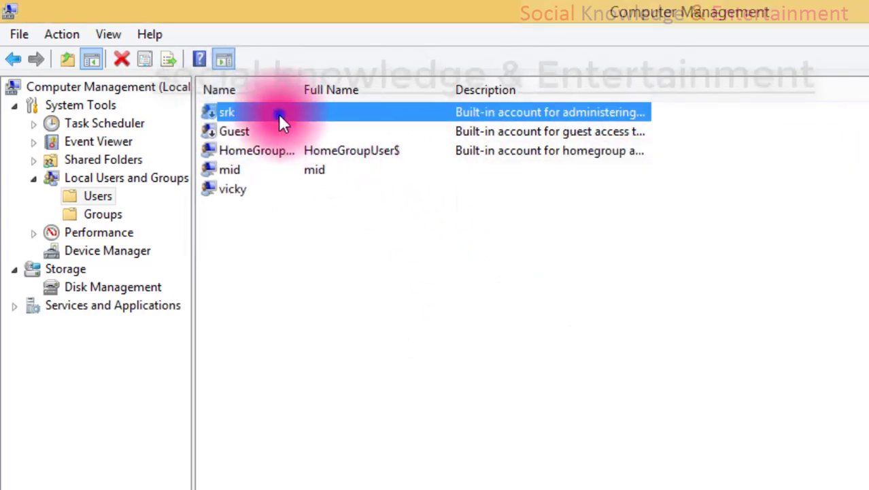
Change the built-in administrator account's name to "skp"
click(251, 114)
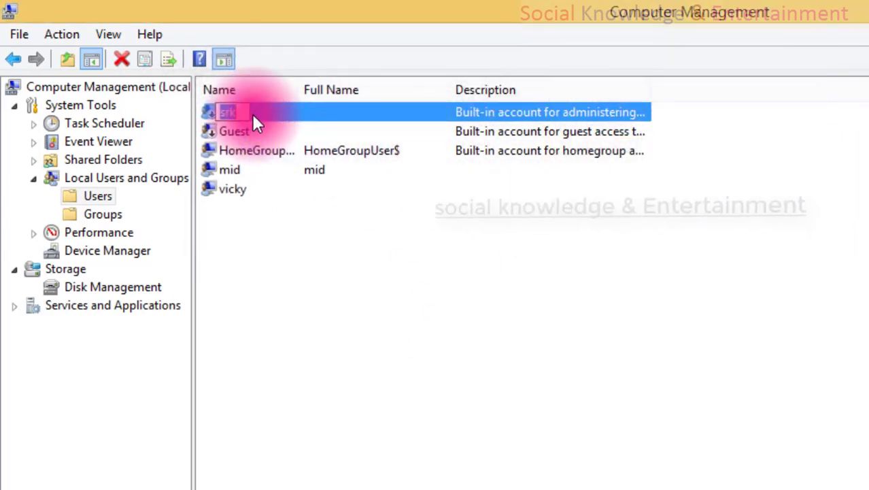
text(sk)
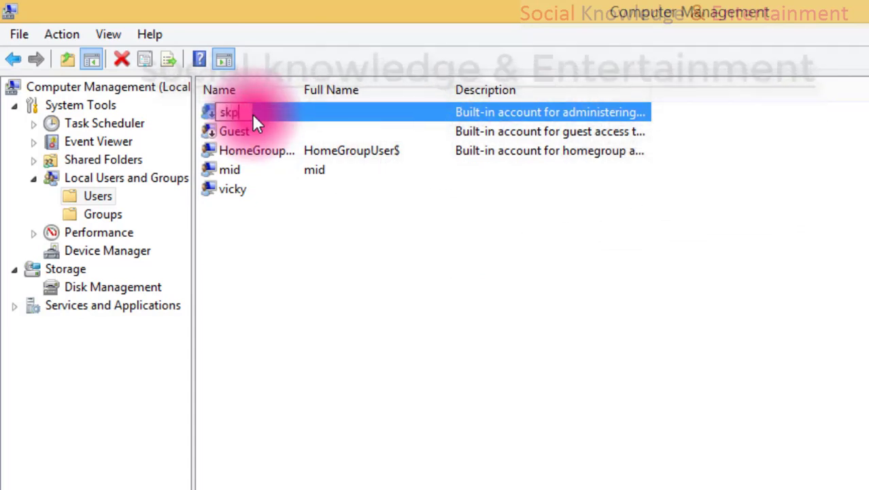
key(Return)
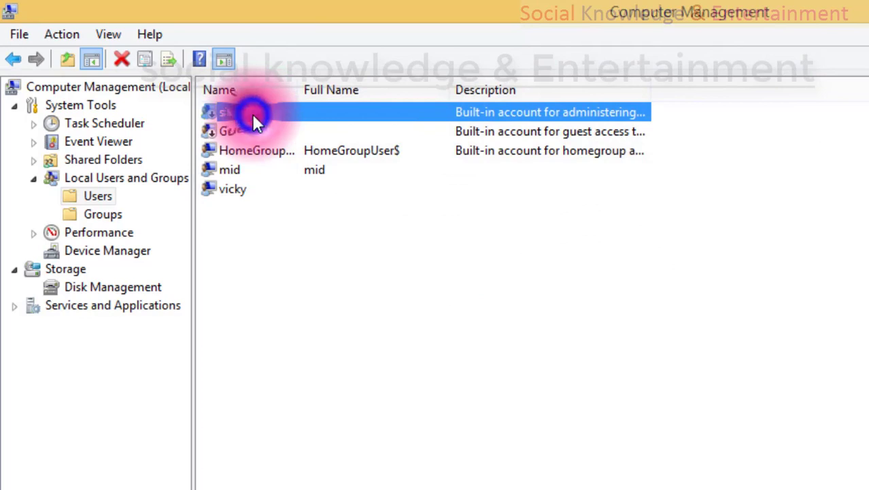
Rename the built-in administrator account to a person's first name, correcting the misspelled last letter
click(252, 114)
text(john)
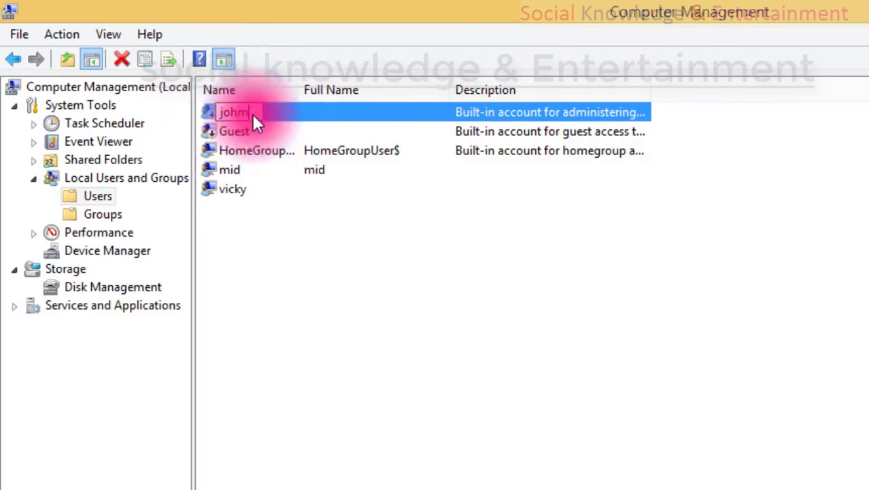
key(Return)
click(252, 113)
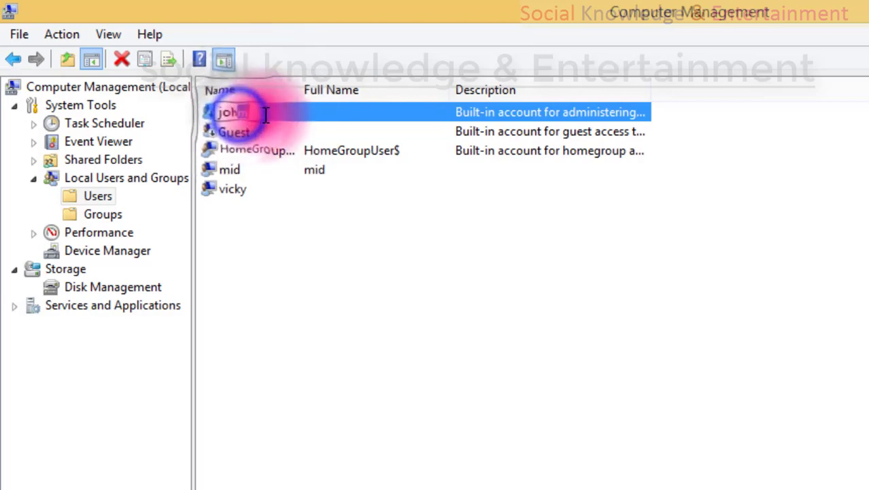
key(BackSpace)
text(n)
key(Return)
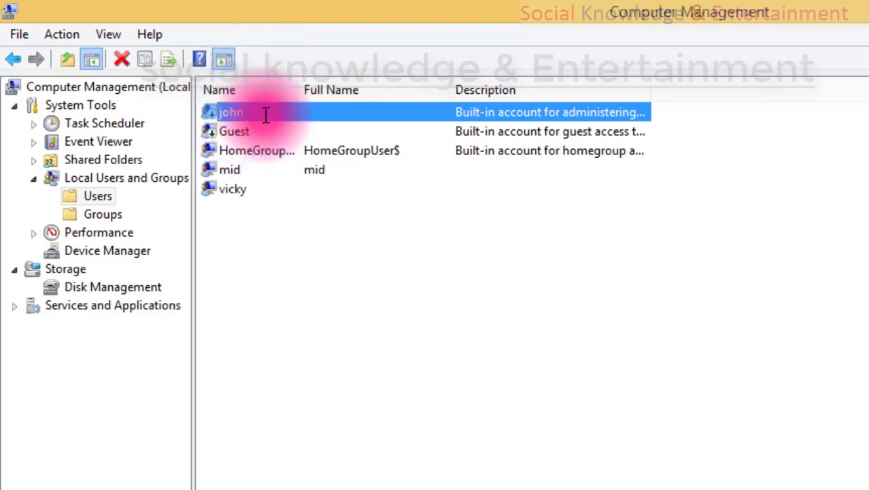
click(314, 341)
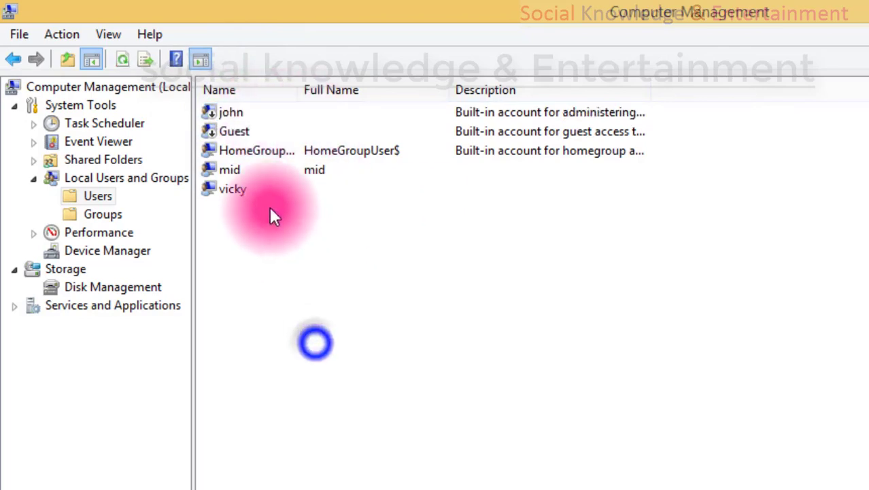
Set a new password for the renamed administrator account, repeat it in the password confirmation and close the confirmation message
click(243, 116)
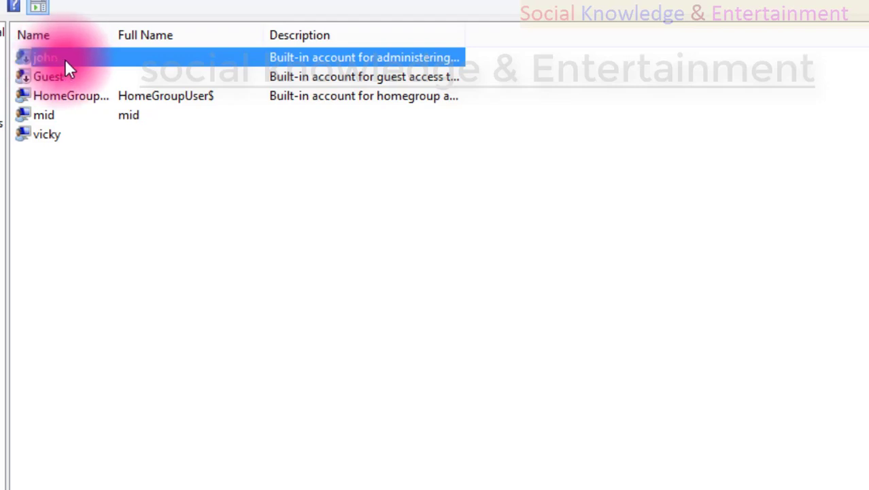
right_click(65, 58)
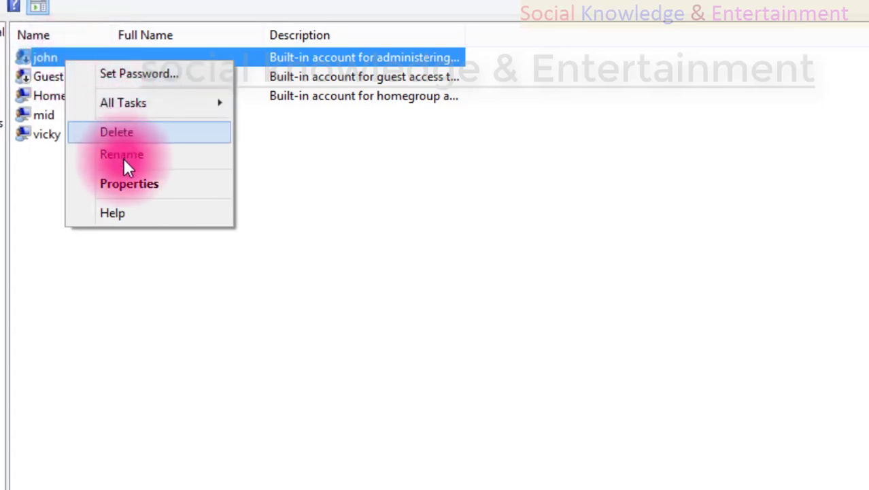
click(106, 75)
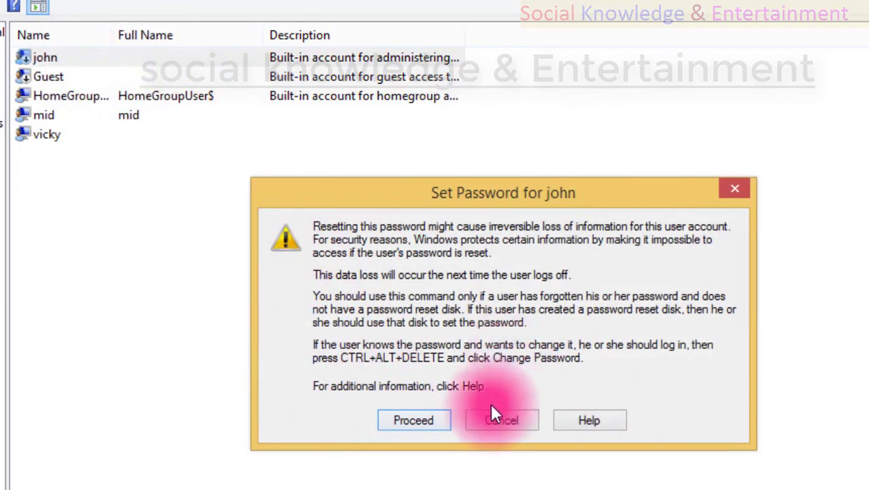
click(413, 420)
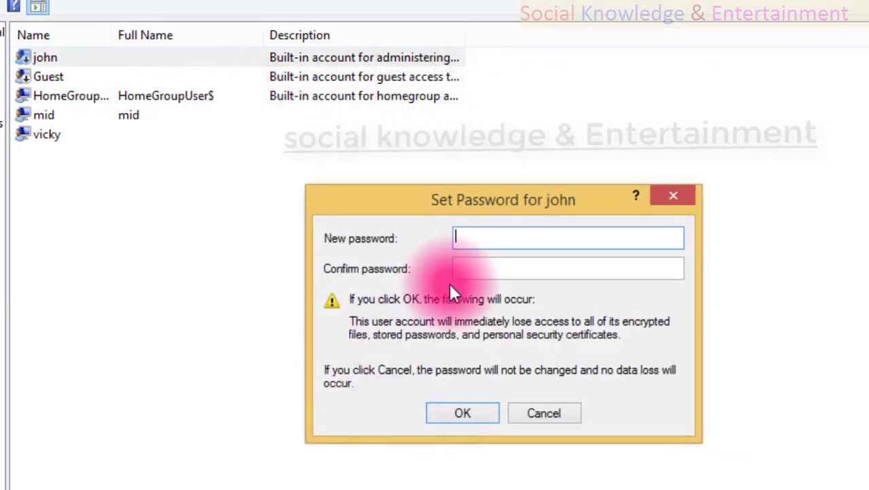
text(11)
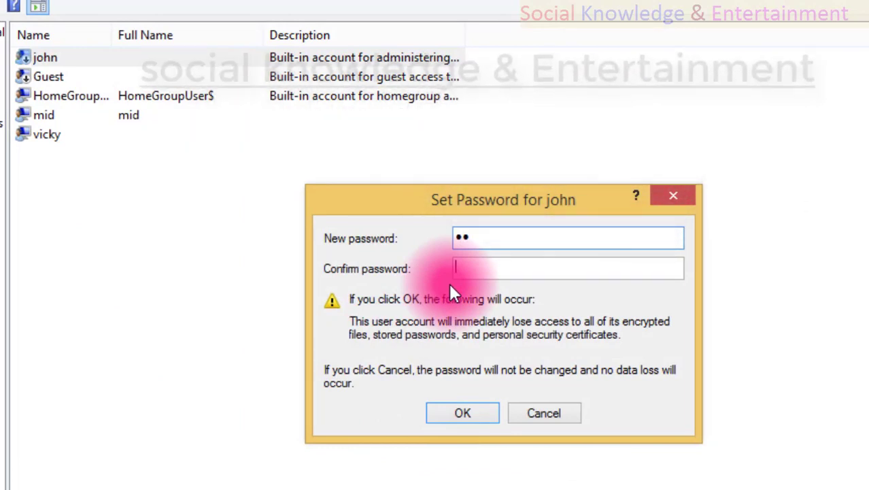
key(Tab)
key(Return)
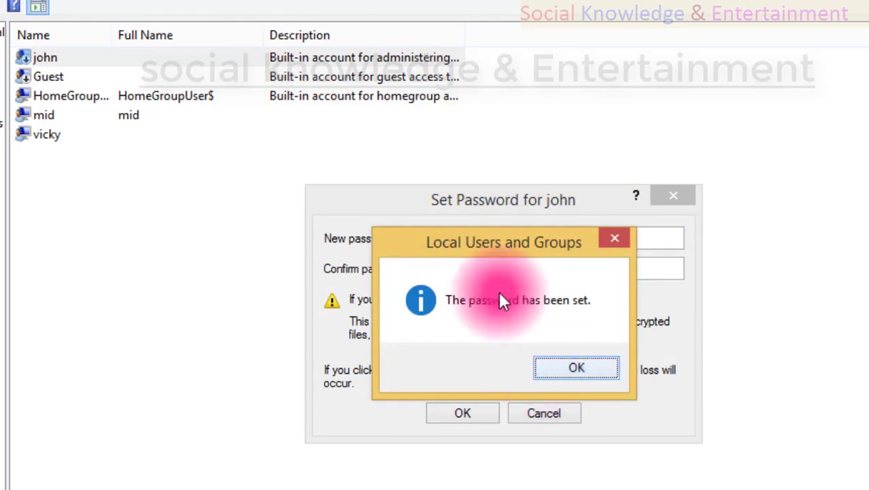
drag(474, 242, 349, 325)
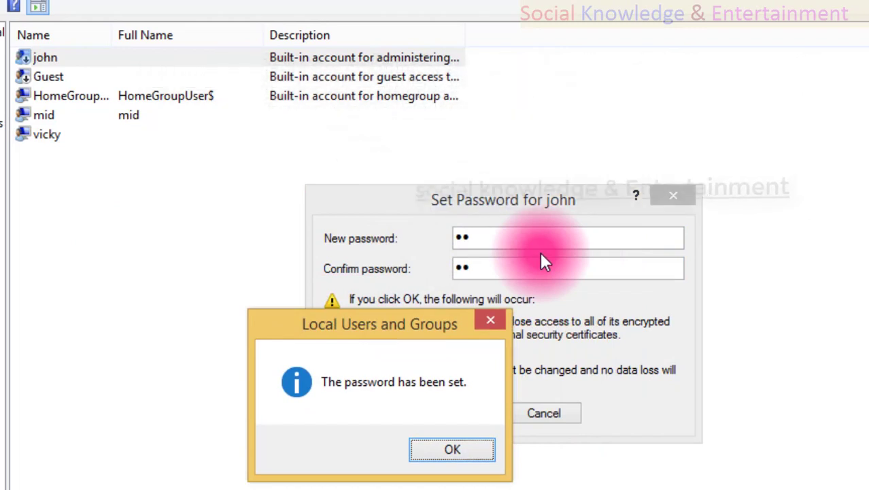
click(451, 451)
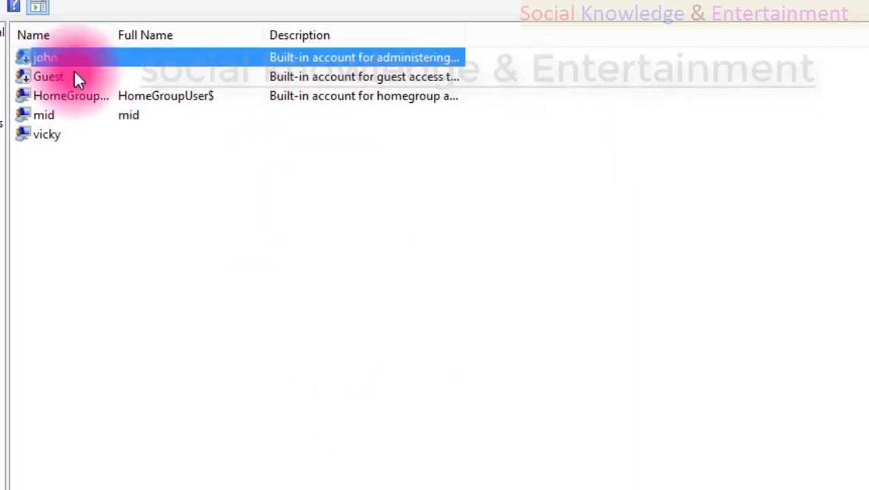
Enable the renamed built-in administrator account with "User cannot change password" selected, and review its group membership
click(140, 247)
click(59, 61)
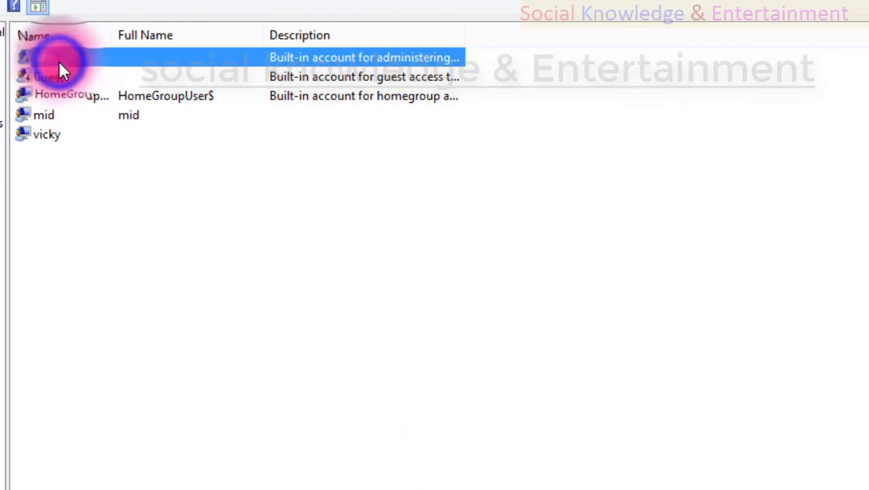
right_click(58, 60)
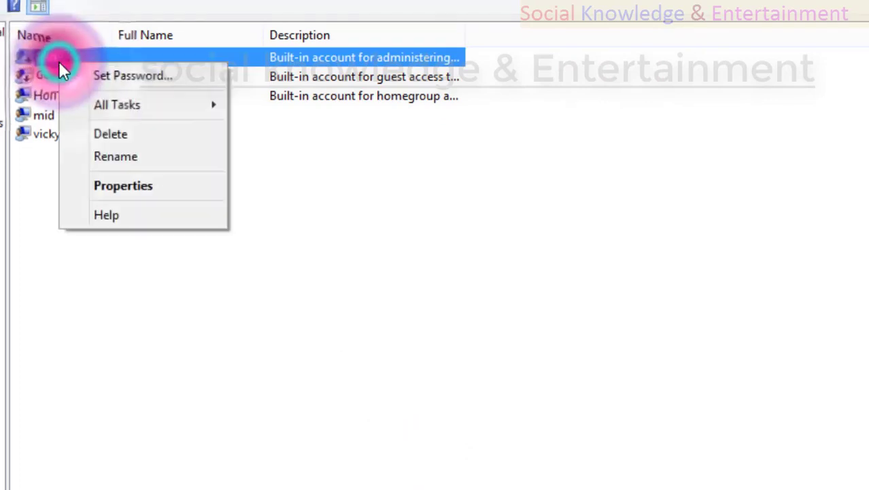
click(133, 183)
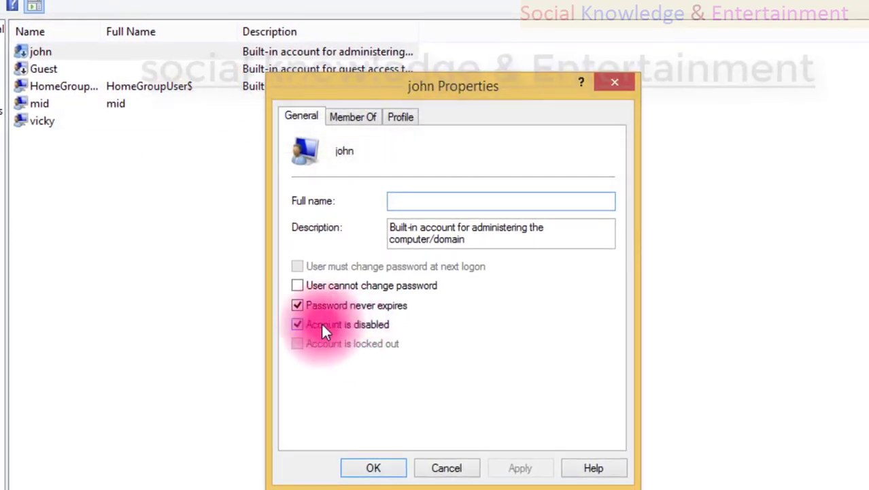
click(297, 324)
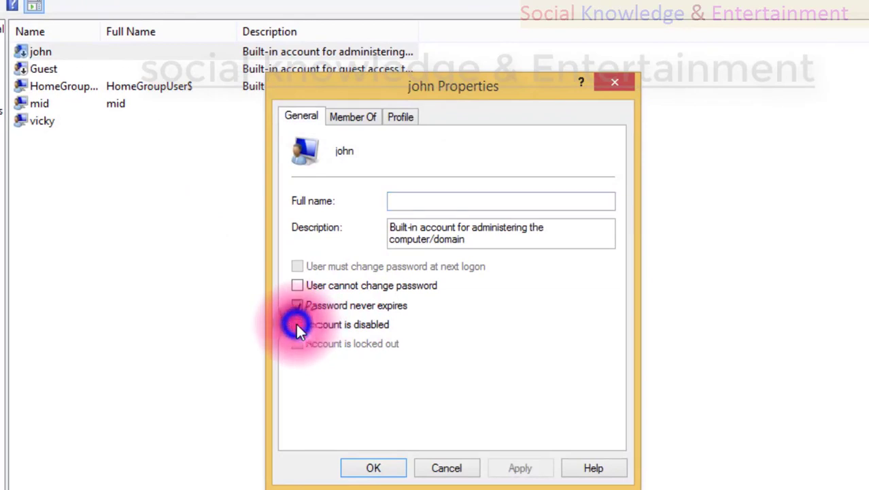
click(297, 287)
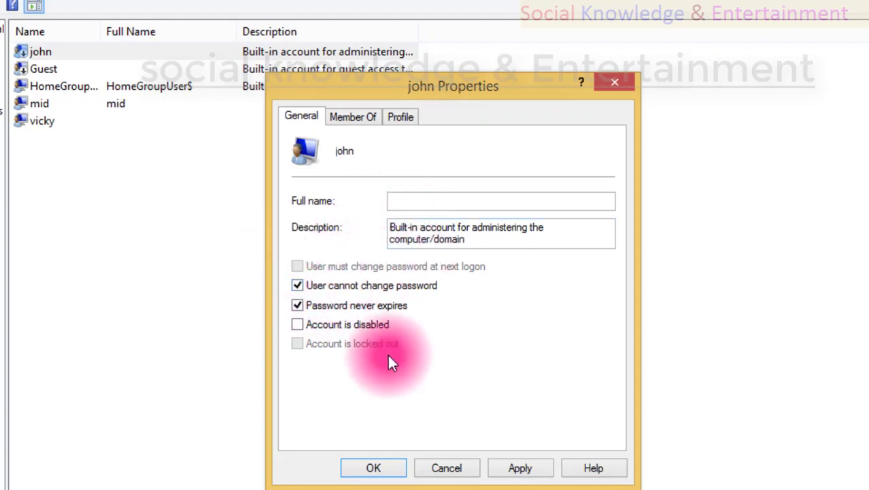
click(338, 117)
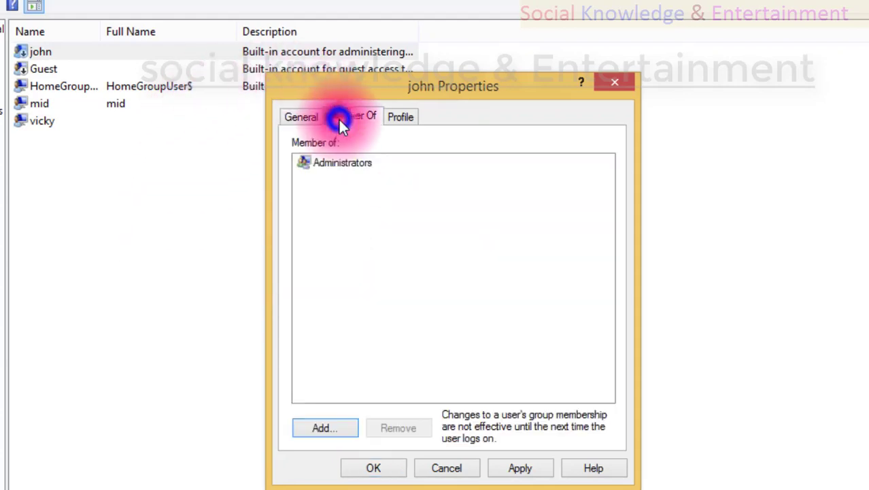
click(343, 163)
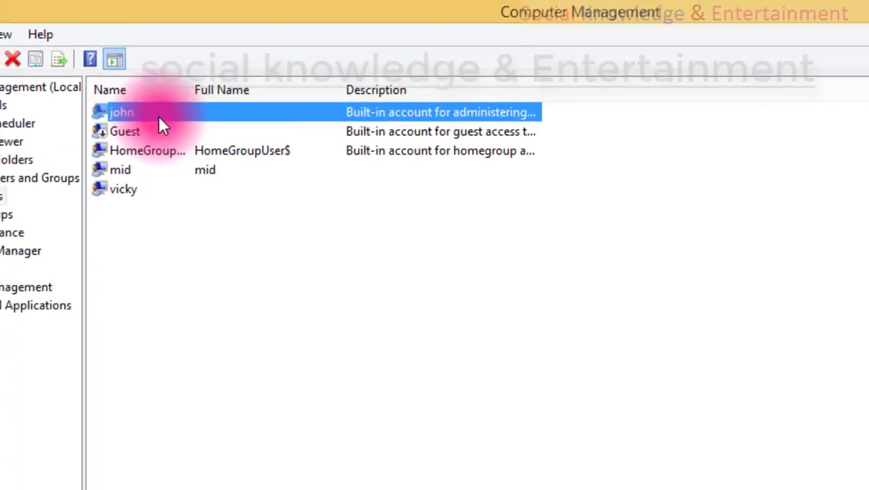
Set the renamed built-in administrator account to "Account is disabled" in its properties, apply the change and close them
right_click(158, 116)
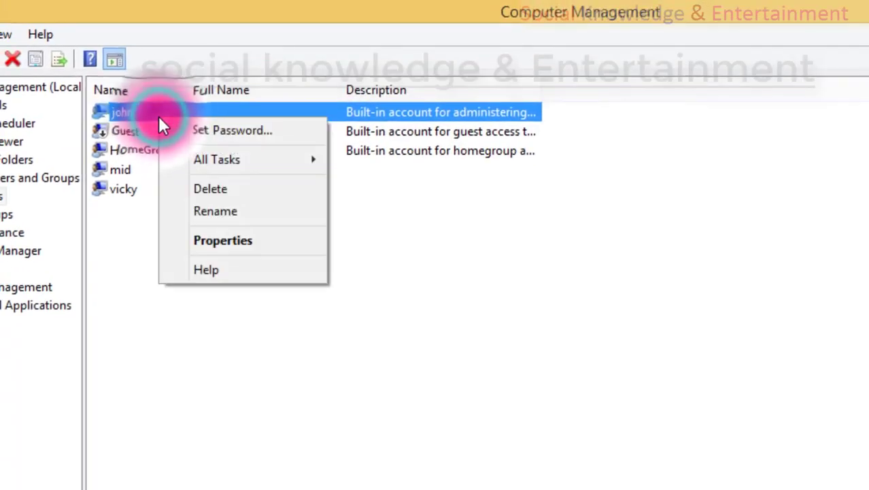
click(144, 216)
double_click(133, 114)
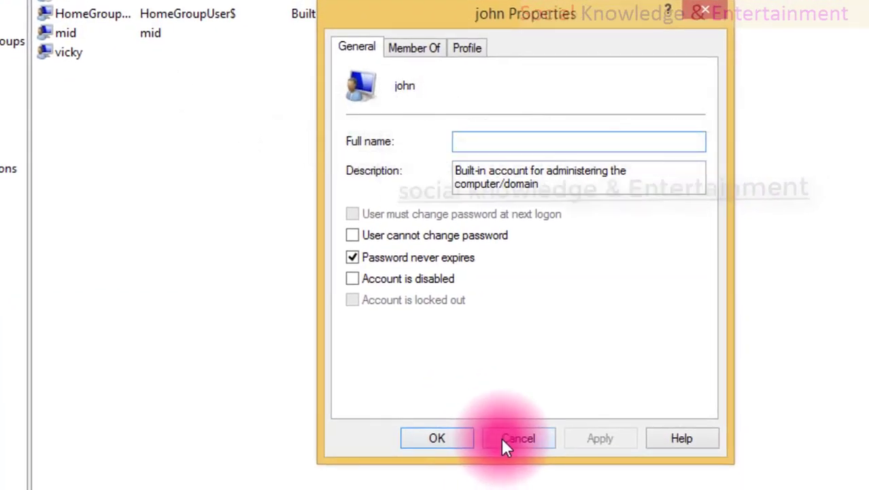
click(402, 381)
click(354, 278)
click(353, 257)
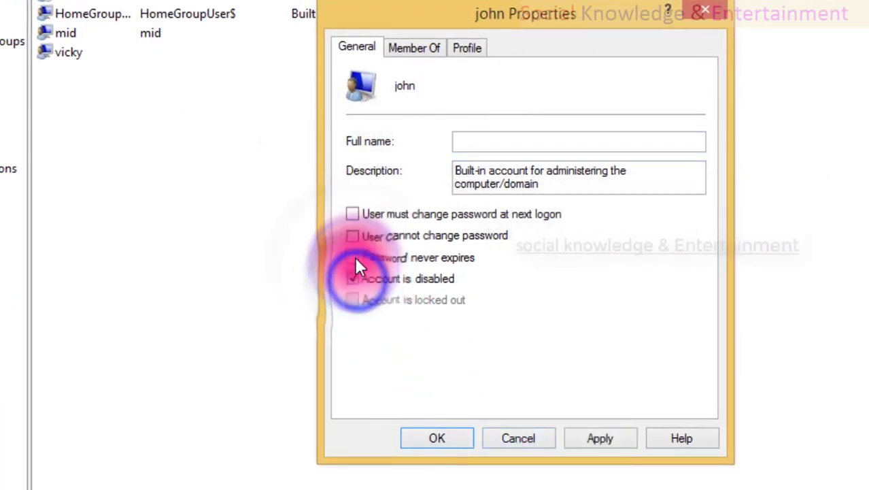
click(576, 437)
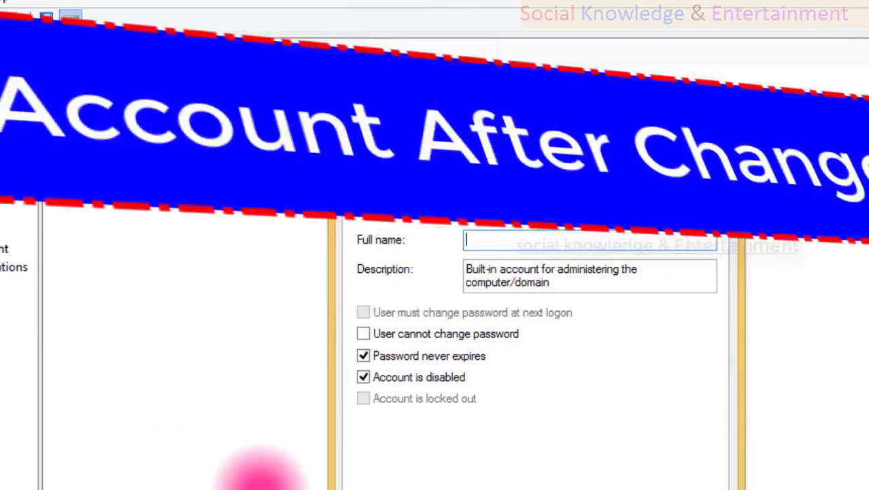
key(Return)
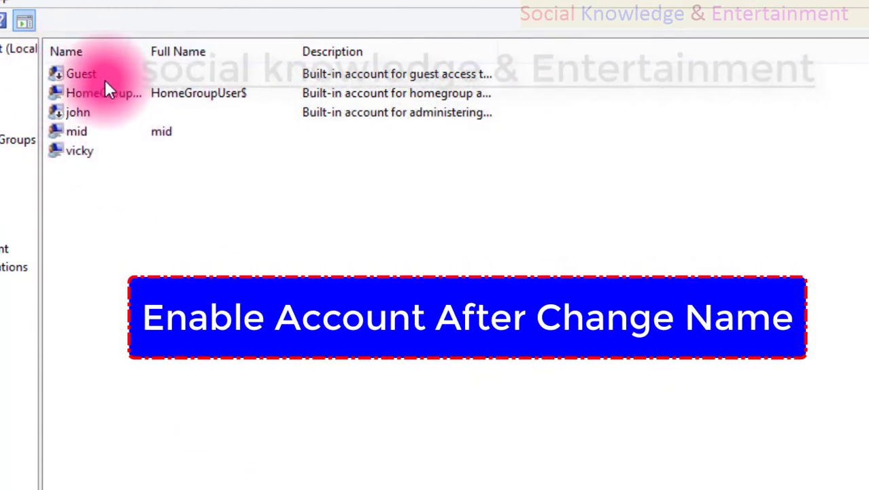
Clear "Account is disabled" for the renamed built-in administrator account and apply the change
click(99, 111)
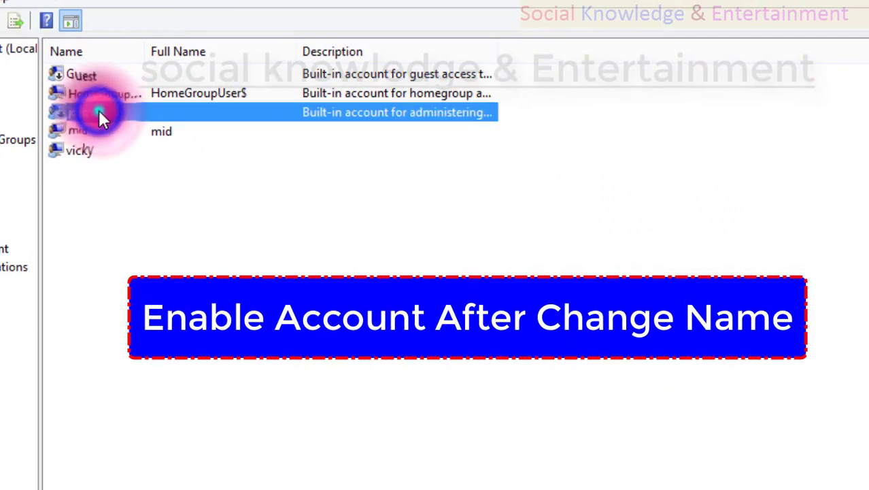
right_click(98, 111)
click(160, 239)
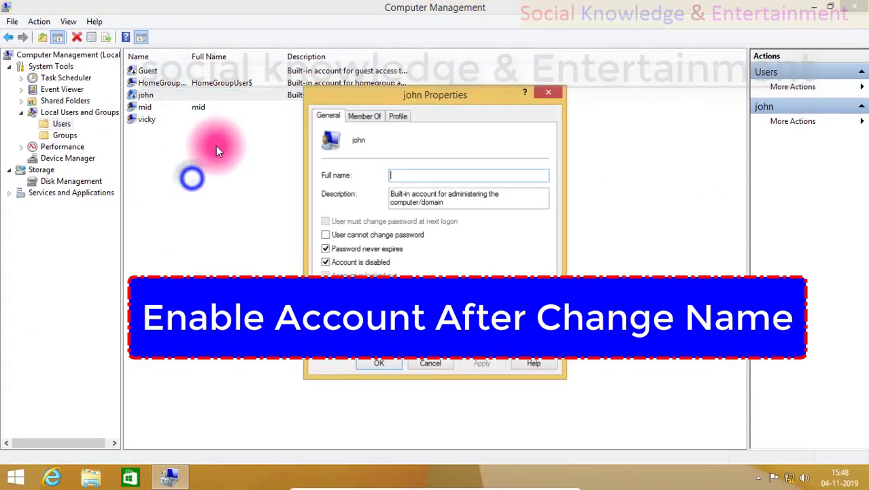
click(373, 266)
click(475, 361)
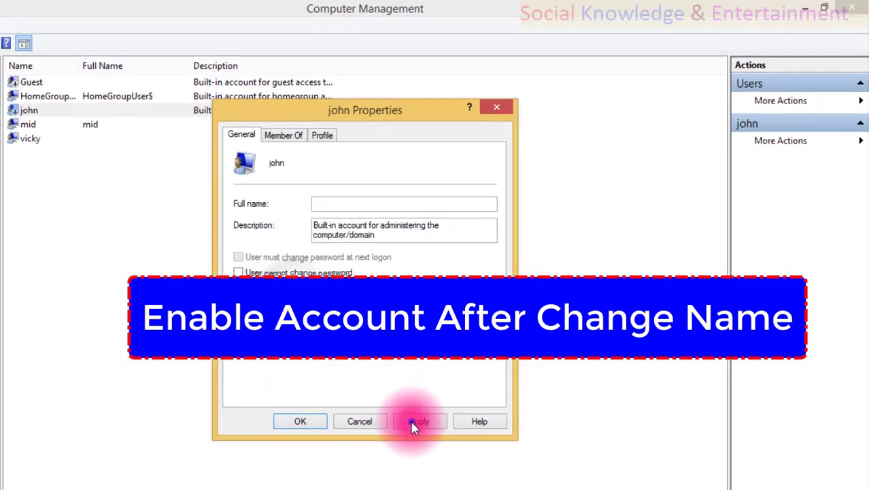
click(297, 422)
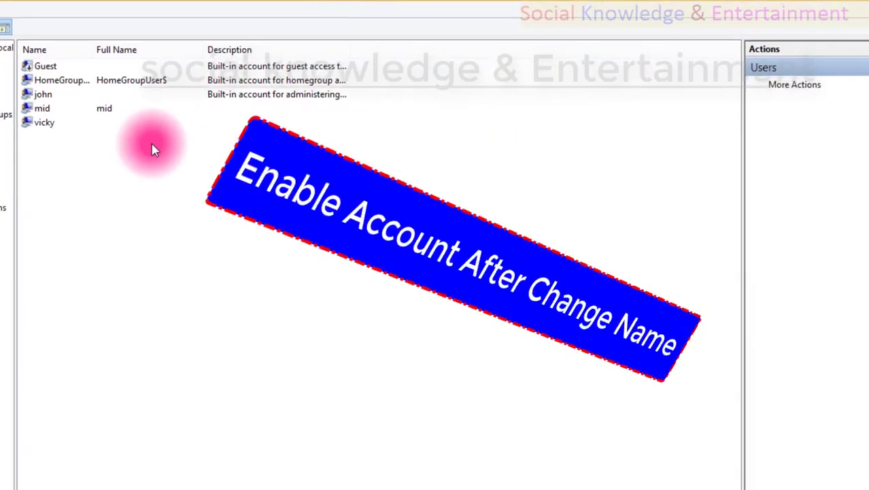
Rename the built-in administrator account to "administrator" in the user list
click(47, 94)
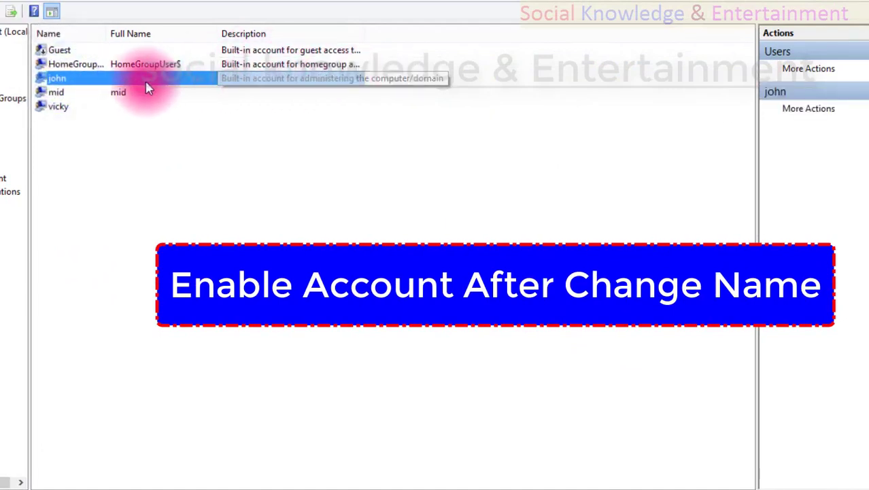
click(65, 90)
click(67, 80)
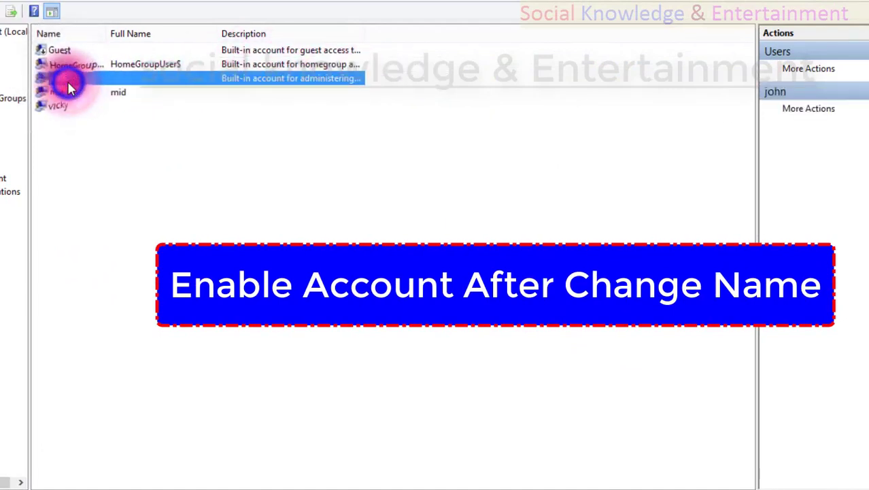
click(67, 80)
text(ad)
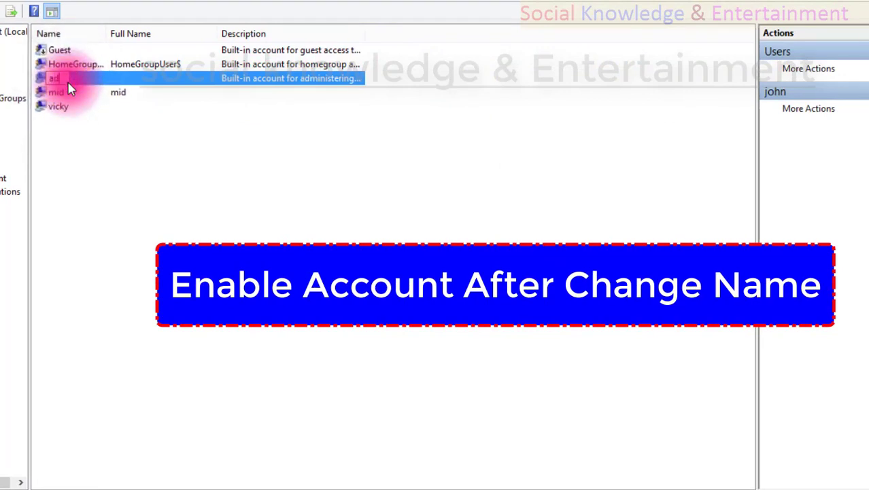
text(minis)
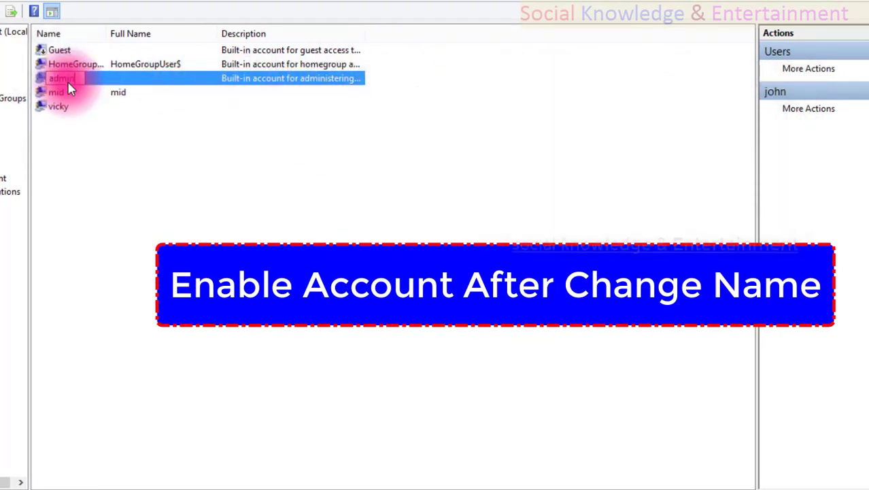
text(trator)
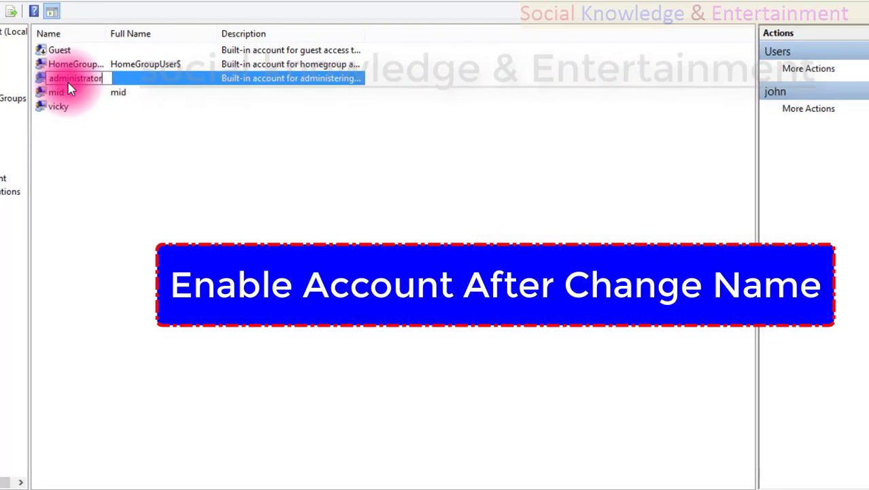
key(Return)
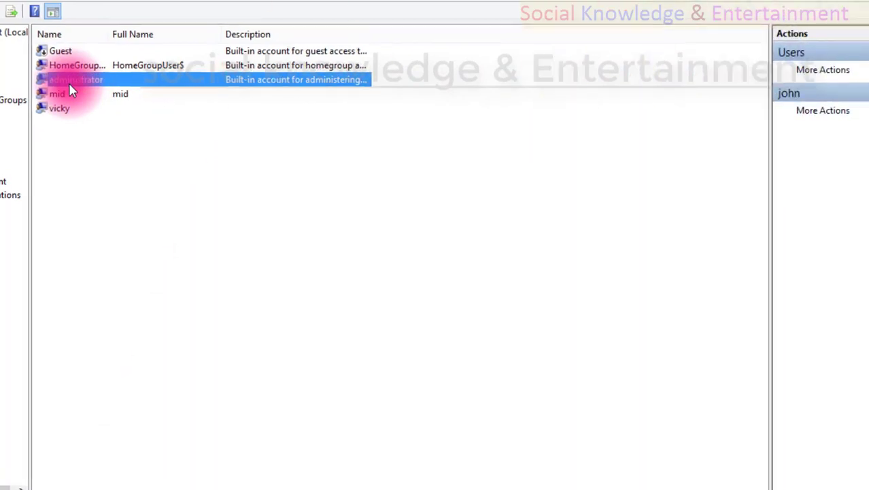
Disable the "administrator" account in its properties and save the change
right_click(68, 82)
click(185, 277)
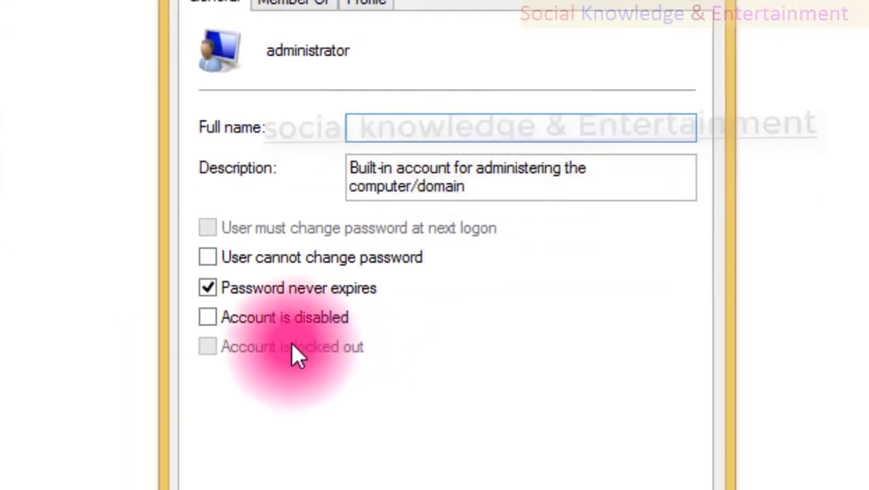
click(242, 318)
click(550, 489)
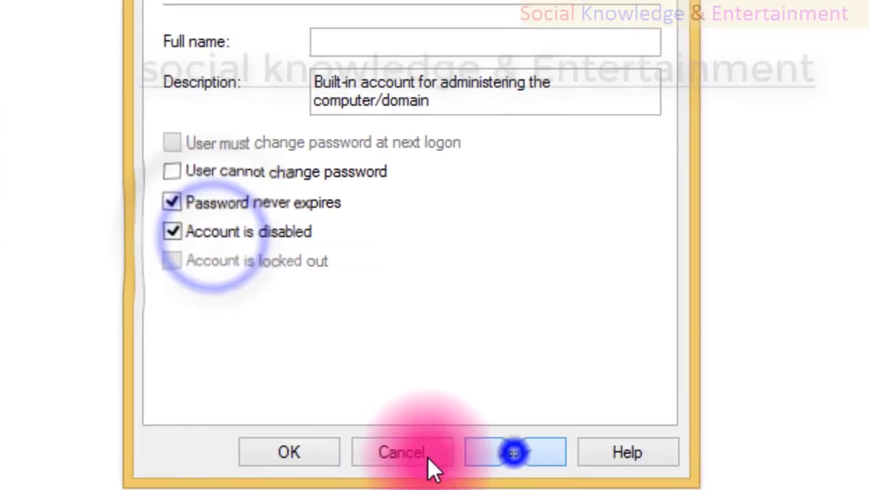
click(317, 475)
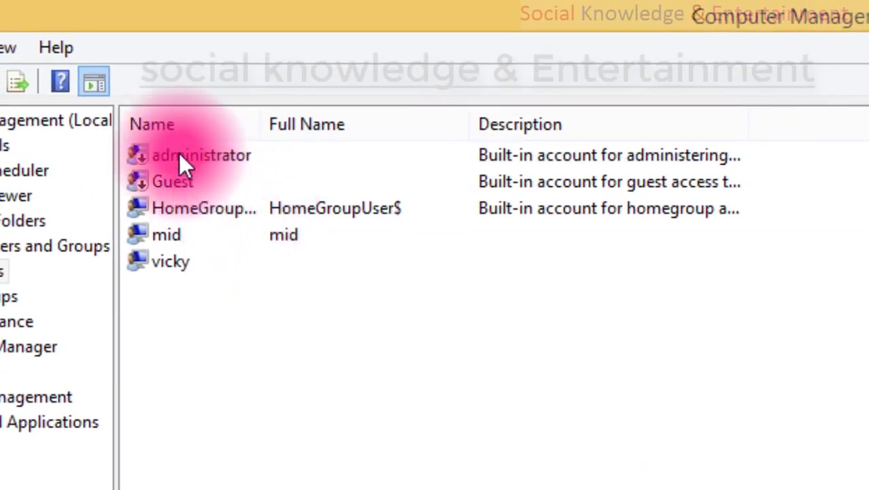
Rename the disabled "administrator" account back to the person's first name and refresh the user list
click(179, 153)
click(179, 153)
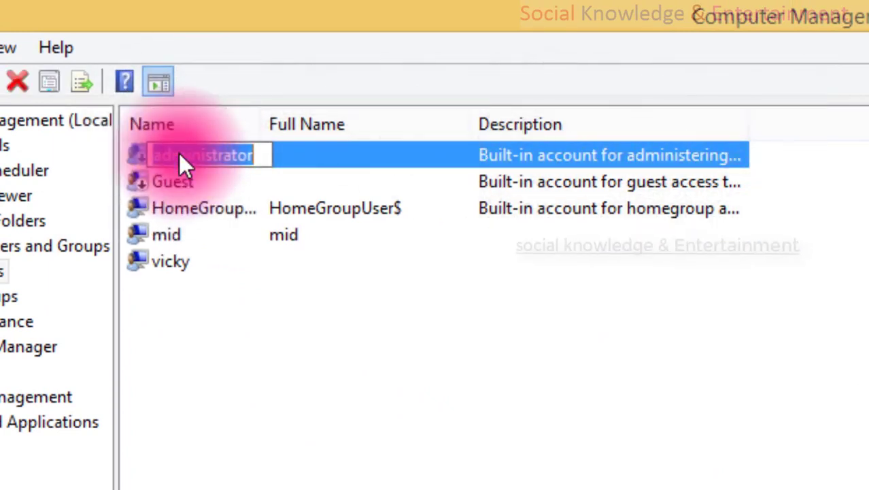
text(john)
key(Return)
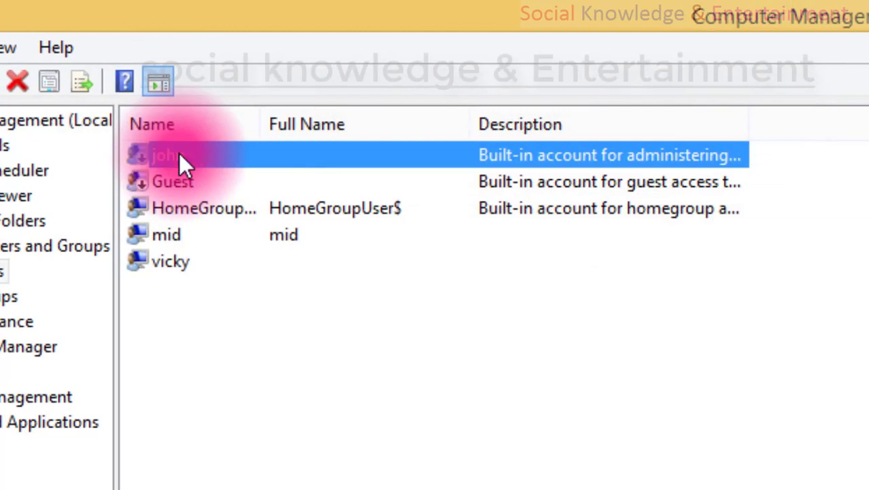
right_click(557, 334)
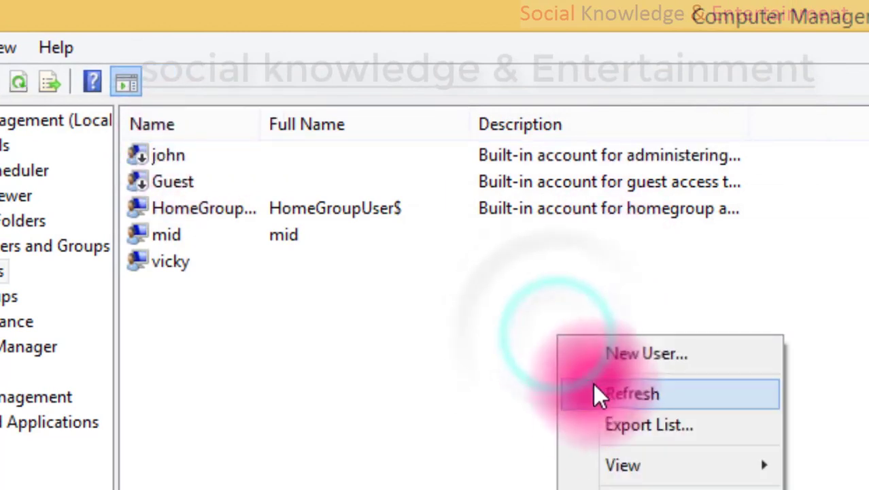
click(596, 406)
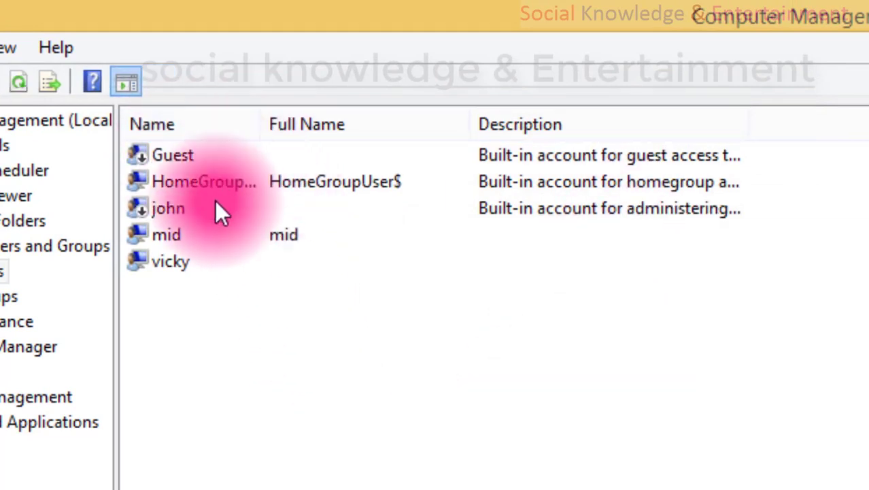
Enable the renamed, disabled built-in administrator account through its properties and save the setting
click(216, 204)
right_click(216, 200)
click(293, 368)
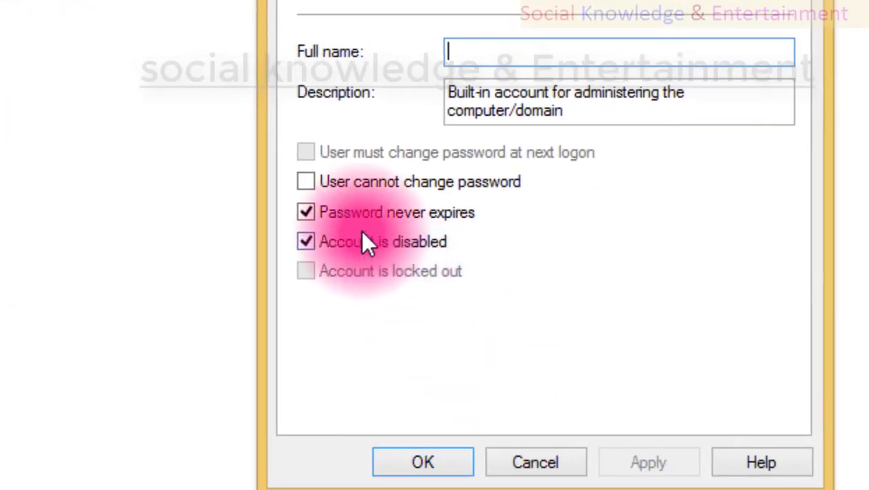
click(362, 238)
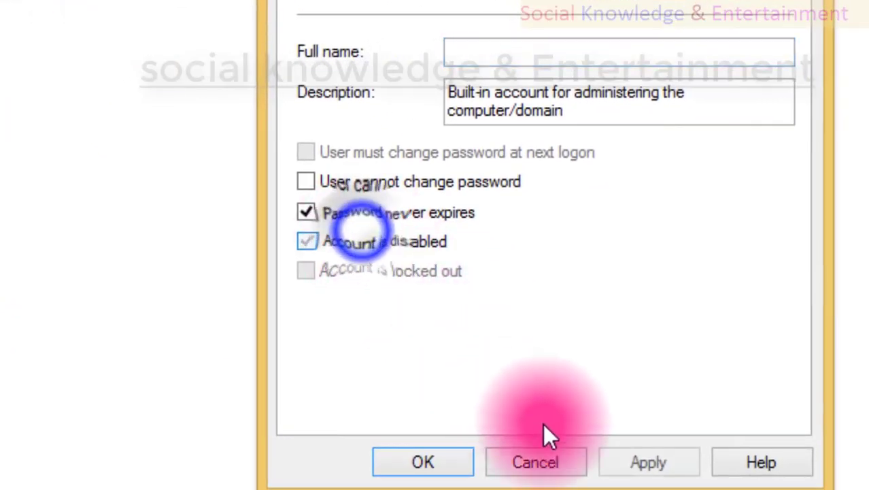
click(618, 455)
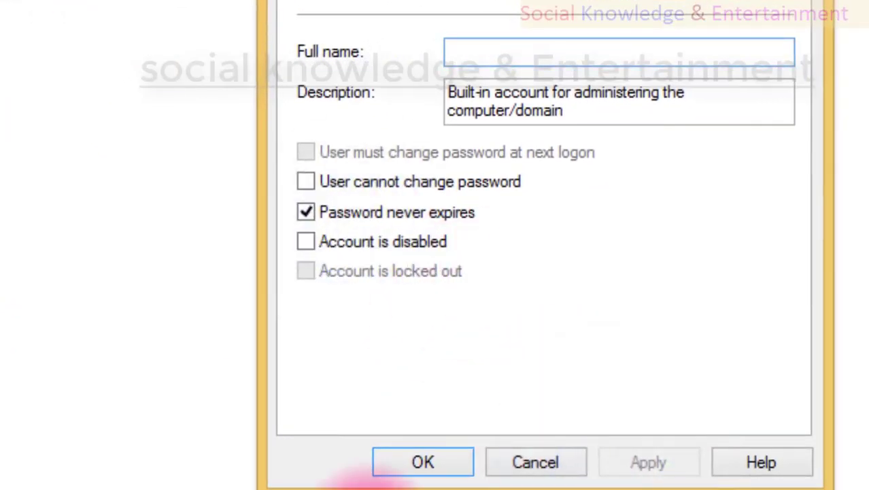
click(418, 455)
Narrow the Full Name column and widen the Name column of the user list so the long account name fits
click(246, 143)
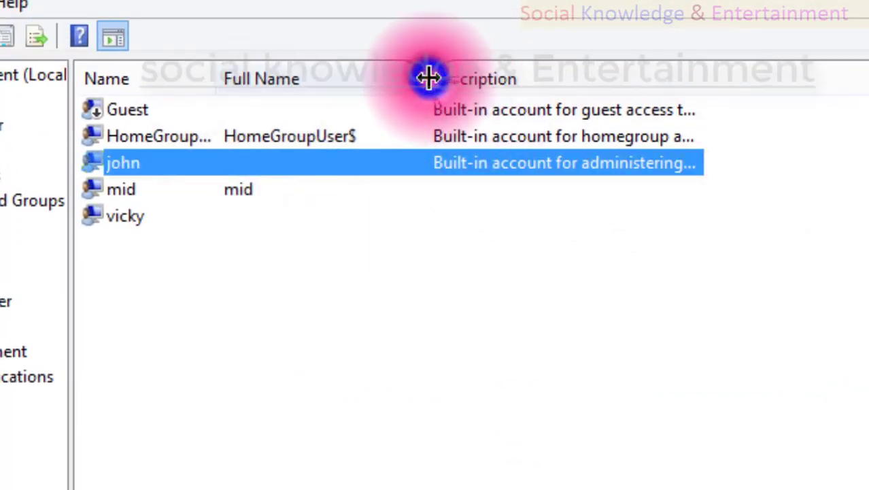
drag(429, 77, 392, 78)
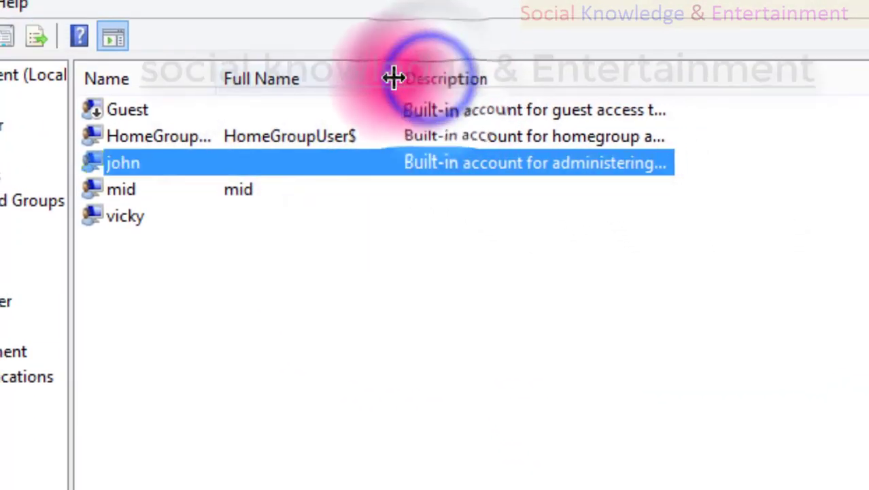
drag(219, 82, 280, 85)
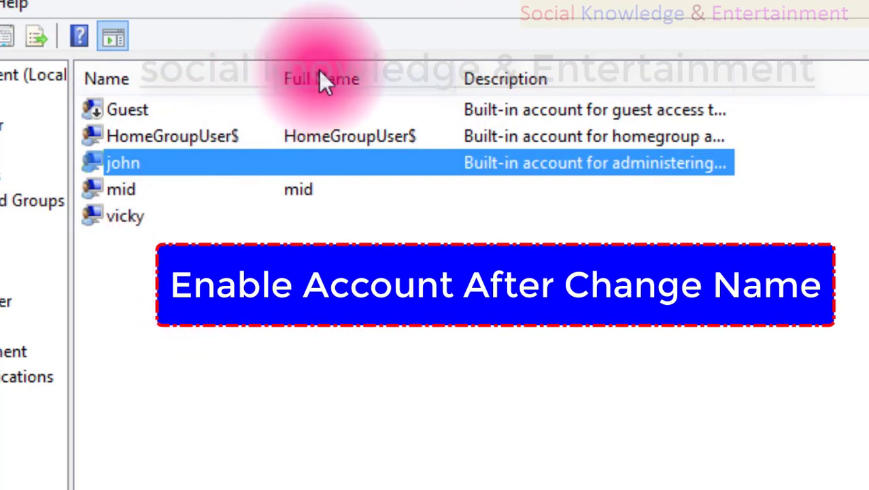
Remove the Administrators and HomeUsers groups from the group membership of the signed-in user's account, the last one in the user list
click(159, 218)
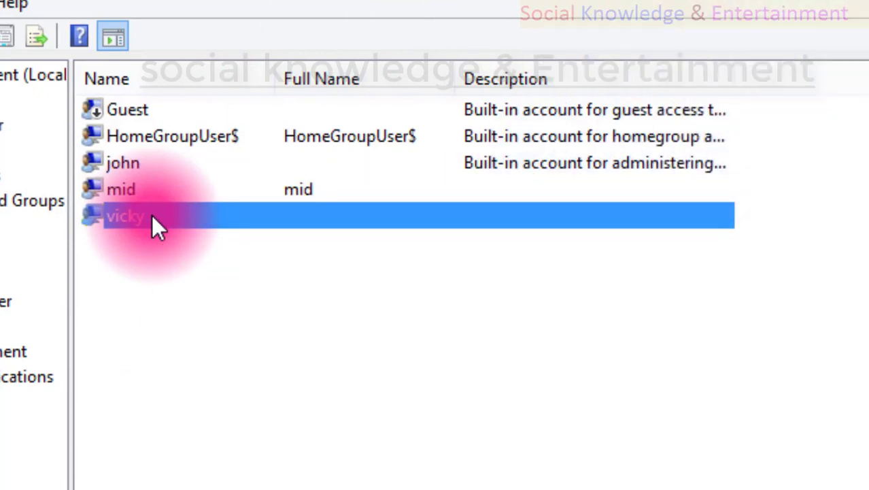
right_click(152, 216)
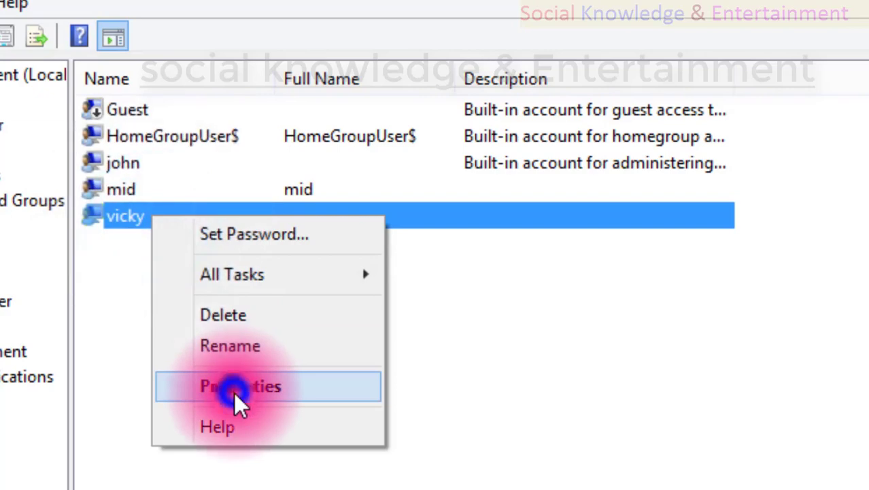
click(234, 391)
click(304, 89)
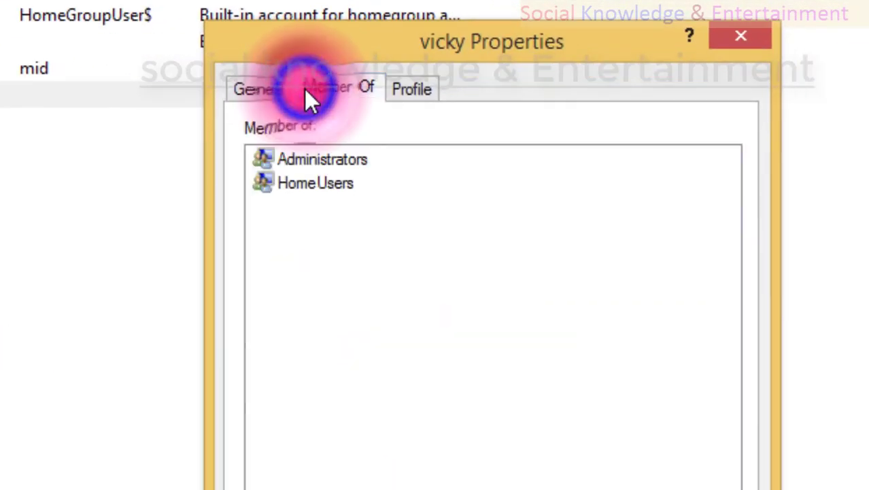
click(304, 167)
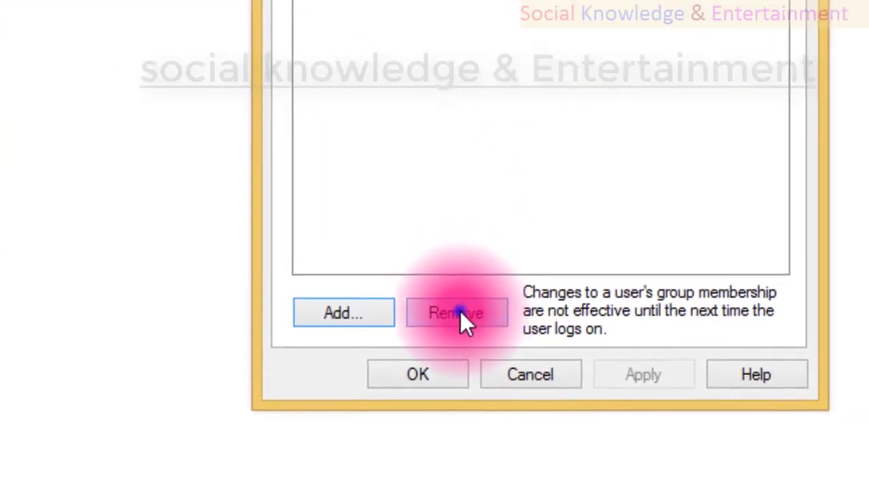
click(512, 340)
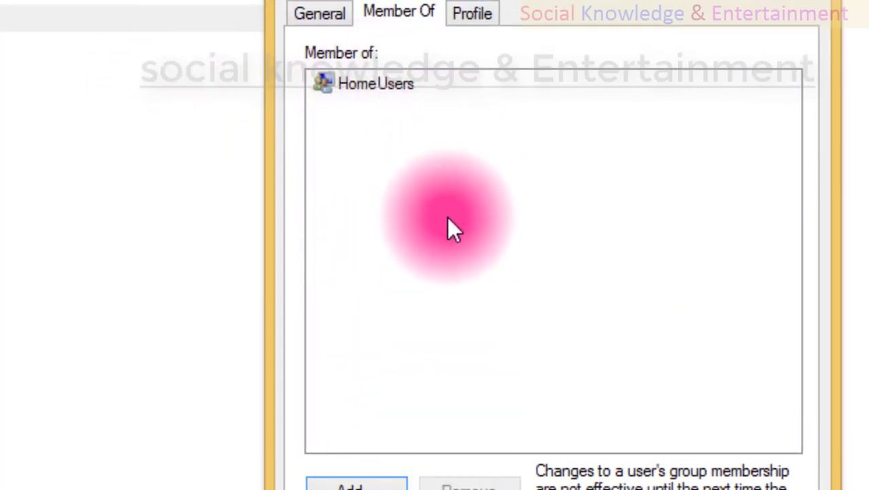
click(341, 85)
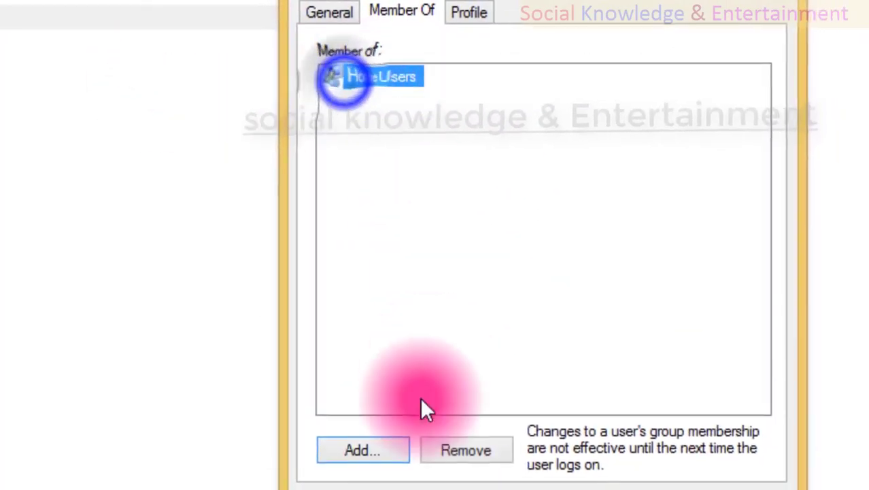
click(434, 475)
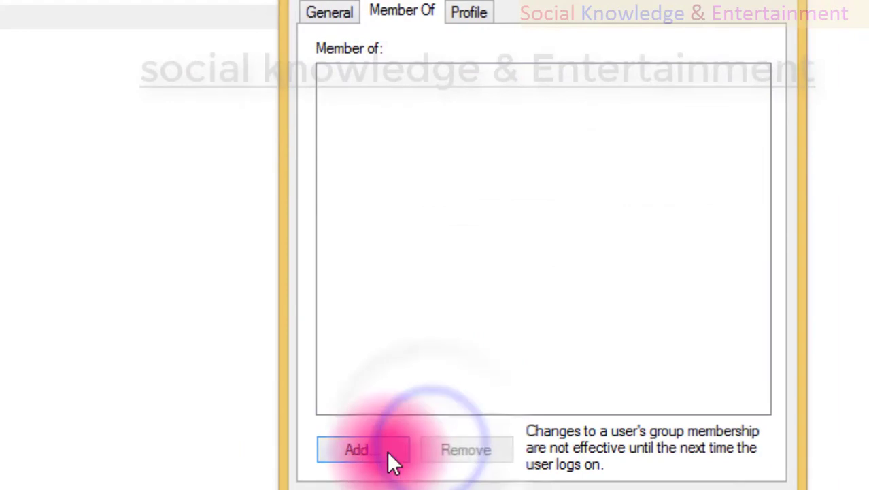
Add the signed-in user's account to the Users group using the advanced group search, and save the membership change
click(384, 449)
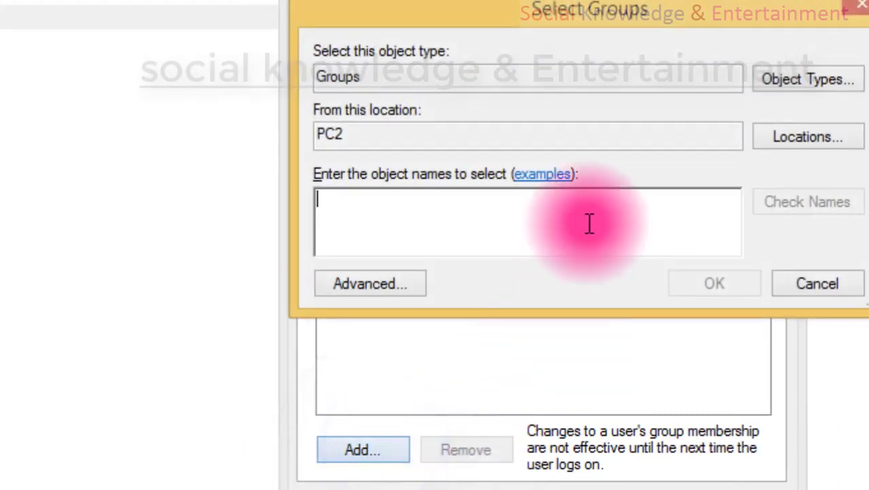
click(361, 287)
click(695, 245)
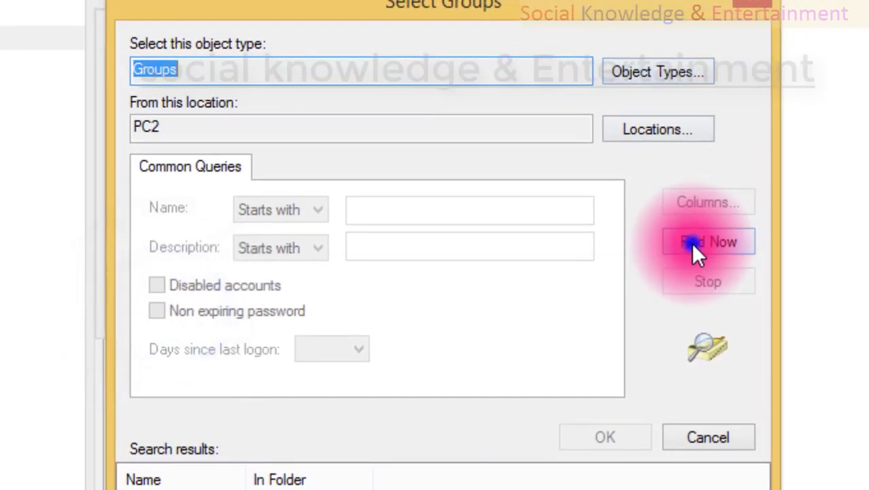
scroll(308, 340, down, 3)
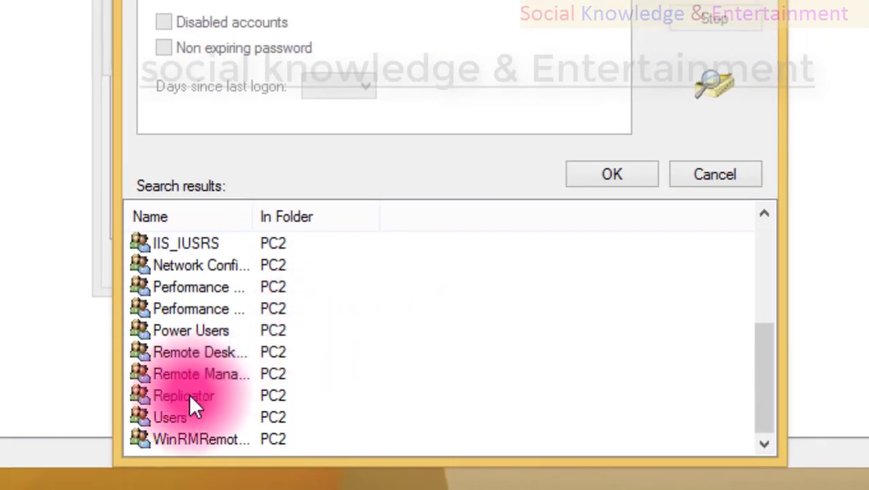
click(189, 417)
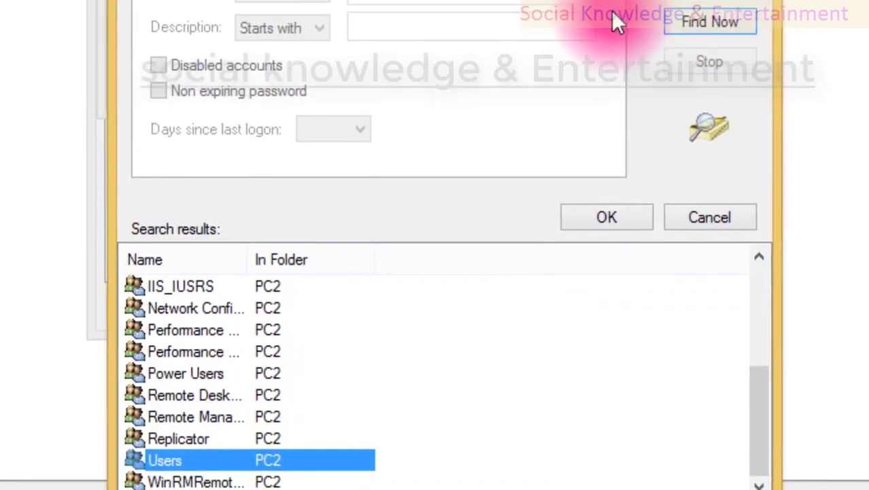
scroll(404, 310, up, 3)
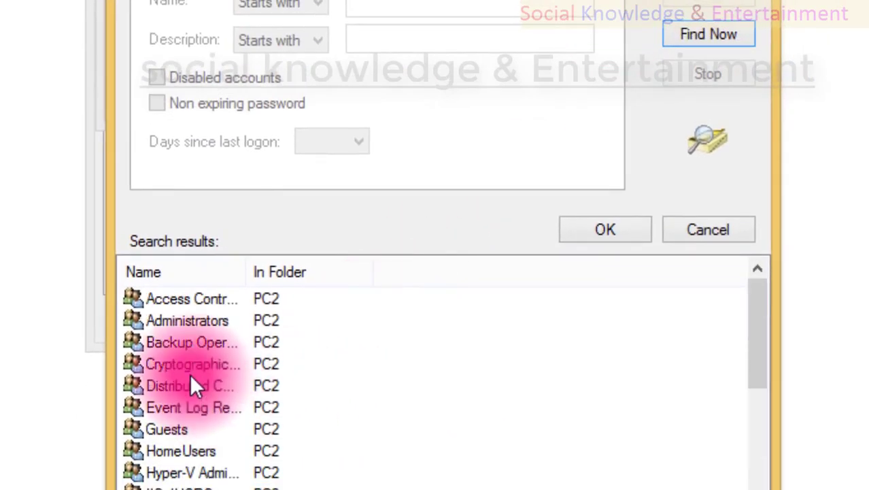
scroll(208, 344, down, 3)
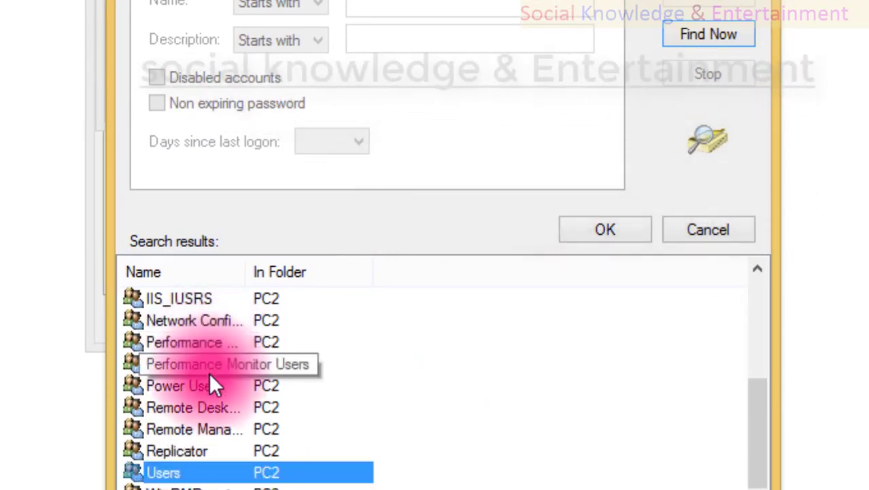
scroll(209, 372, up, 3)
scroll(246, 344, down, 3)
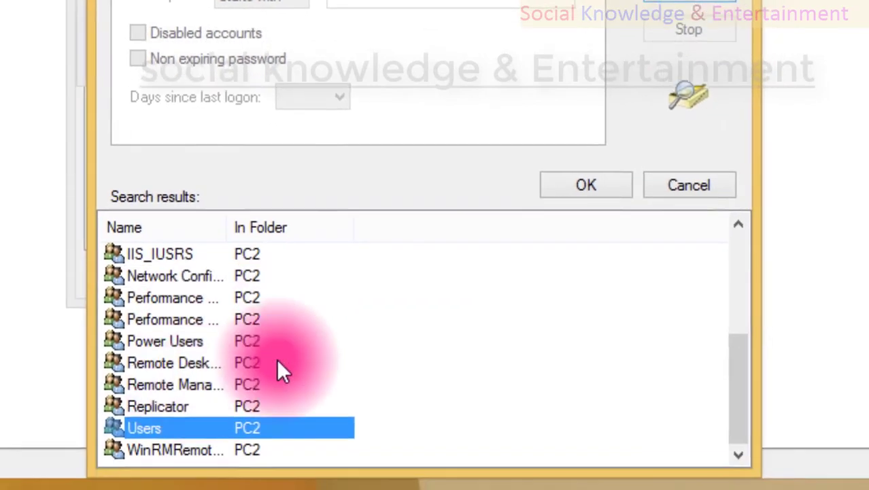
click(602, 221)
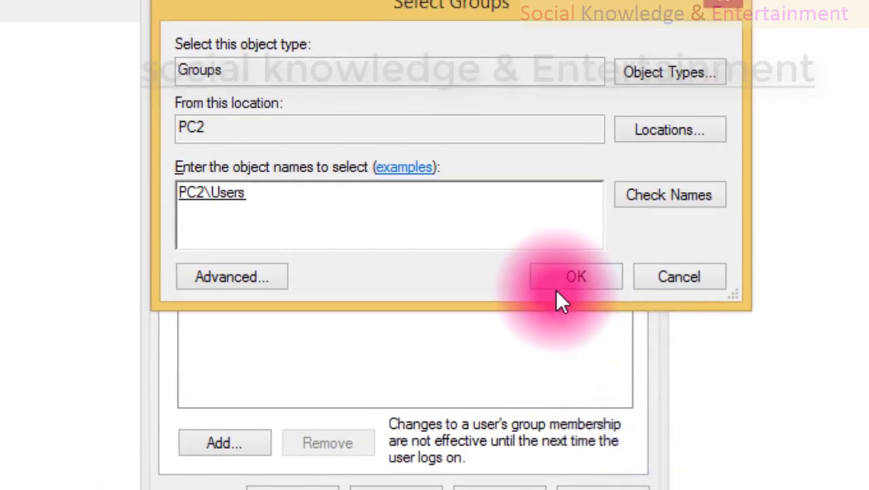
click(557, 275)
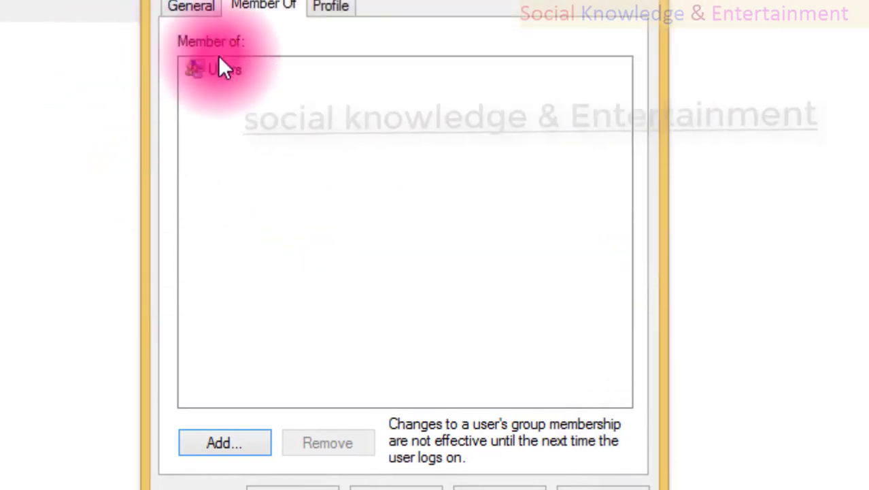
click(516, 411)
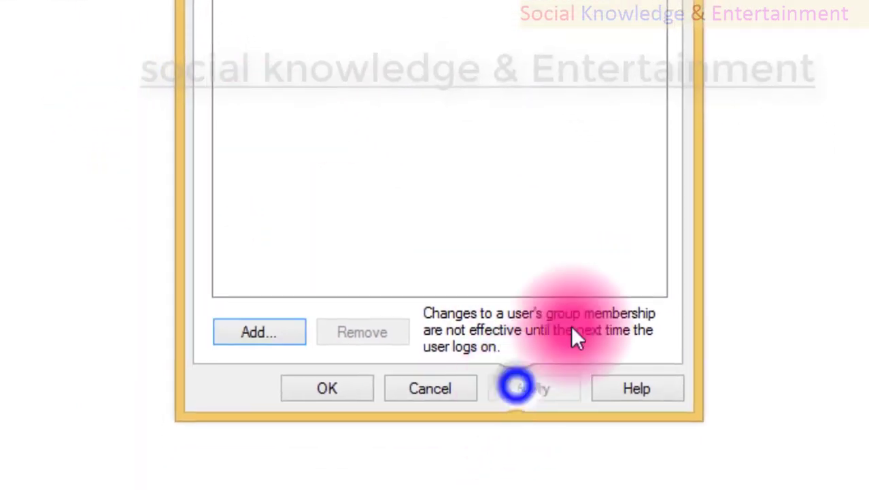
click(298, 427)
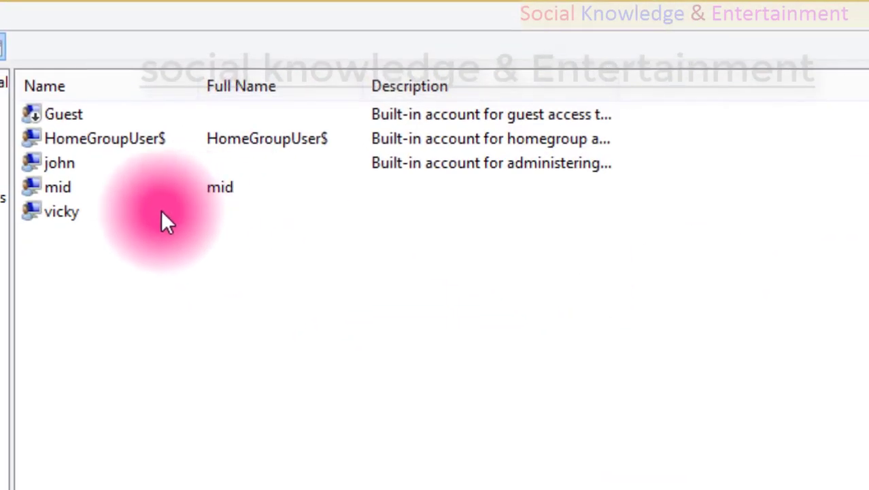
Review the two standard accounts and the renamed built-in administrator account in the user list
click(162, 213)
click(119, 191)
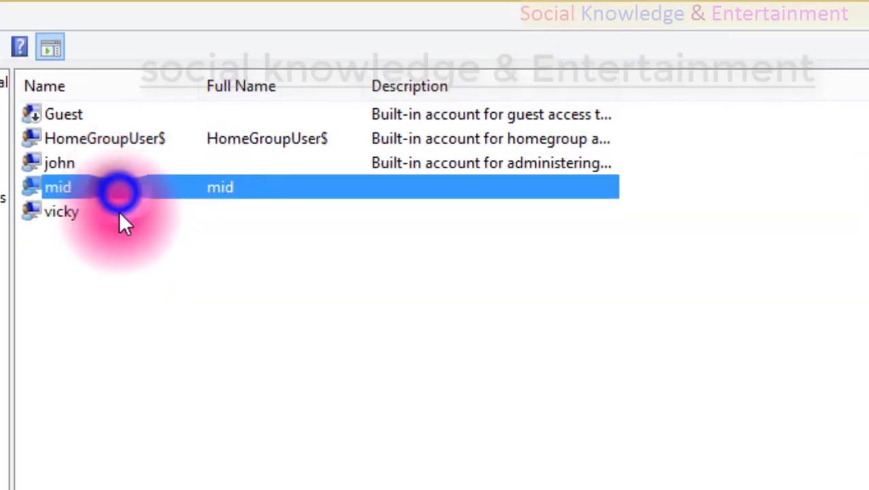
click(64, 192)
click(62, 211)
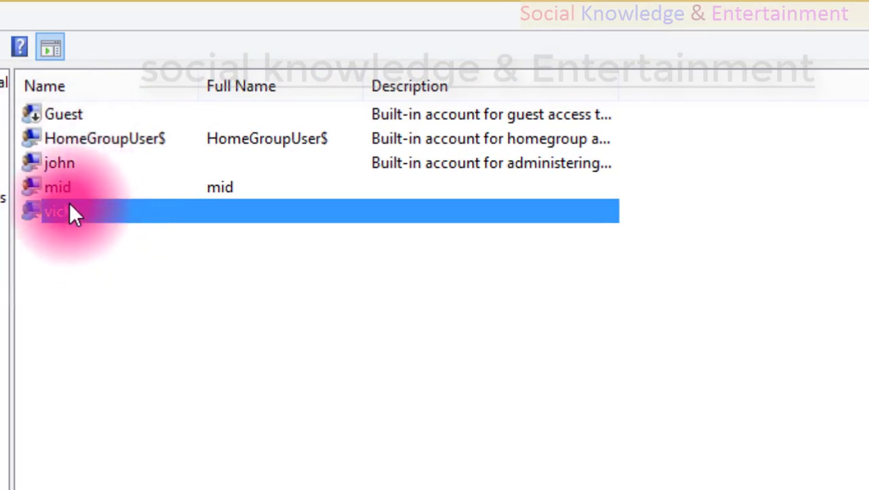
click(68, 189)
click(56, 217)
click(62, 188)
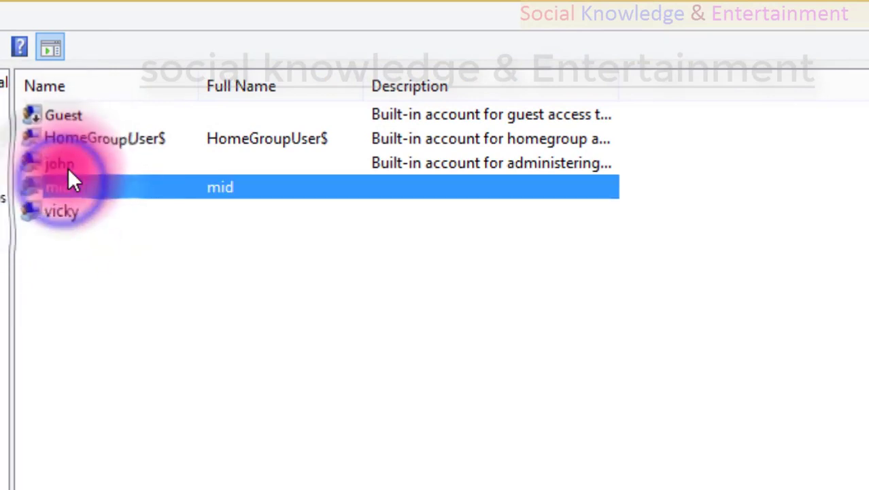
click(71, 165)
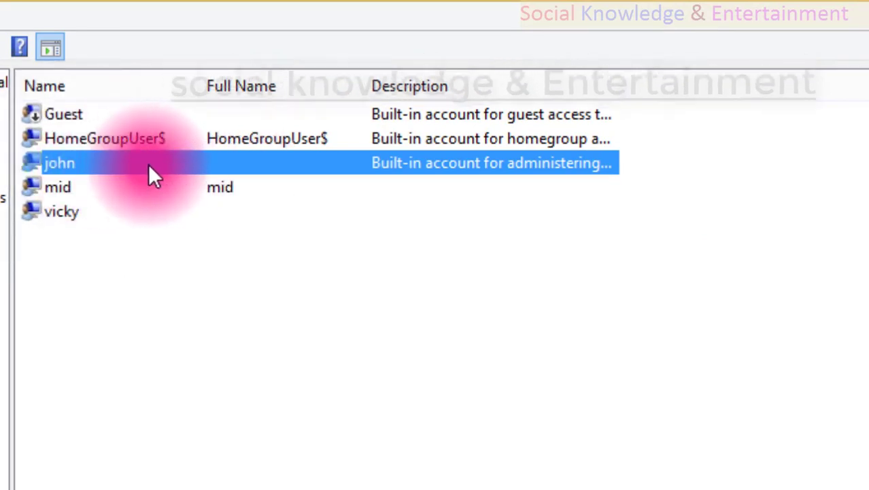
Sign out of the current account from the Start screen and dismiss the lock screen to reach the account selection
click(6, 465)
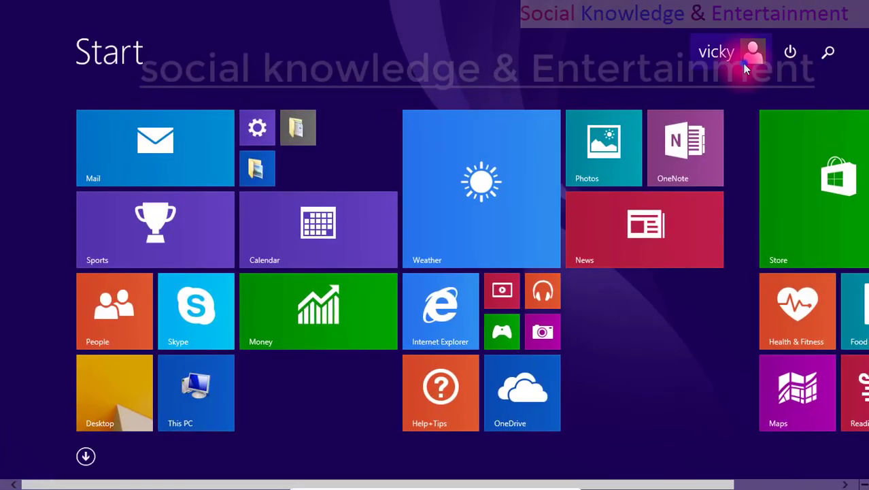
click(743, 64)
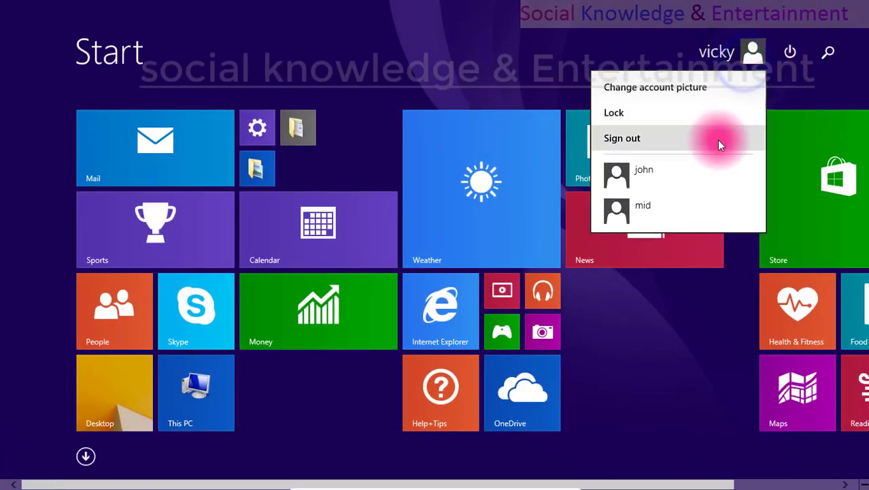
click(718, 140)
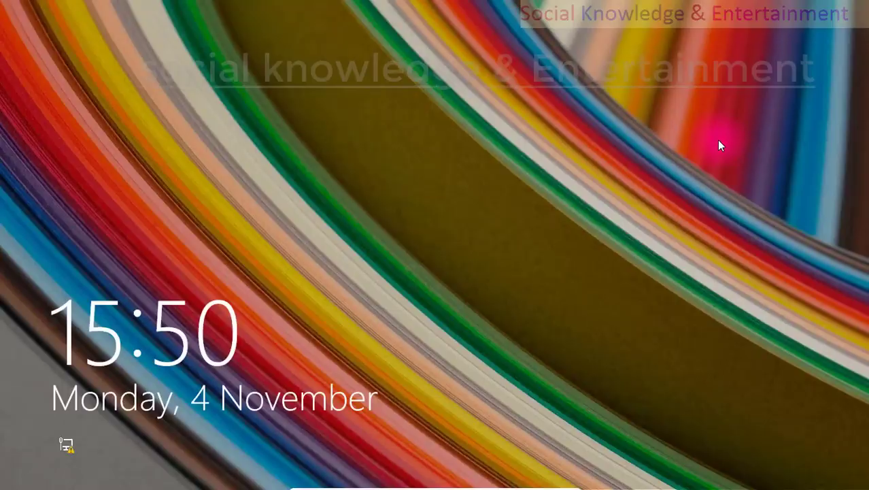
click(483, 197)
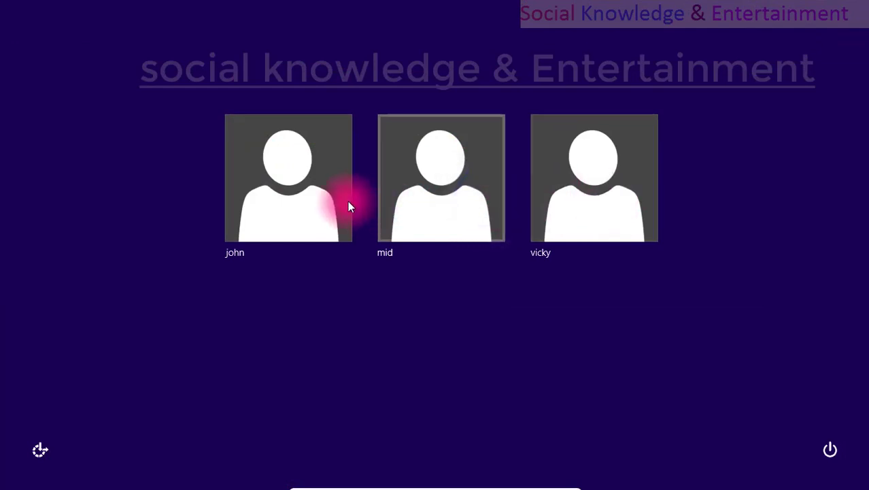